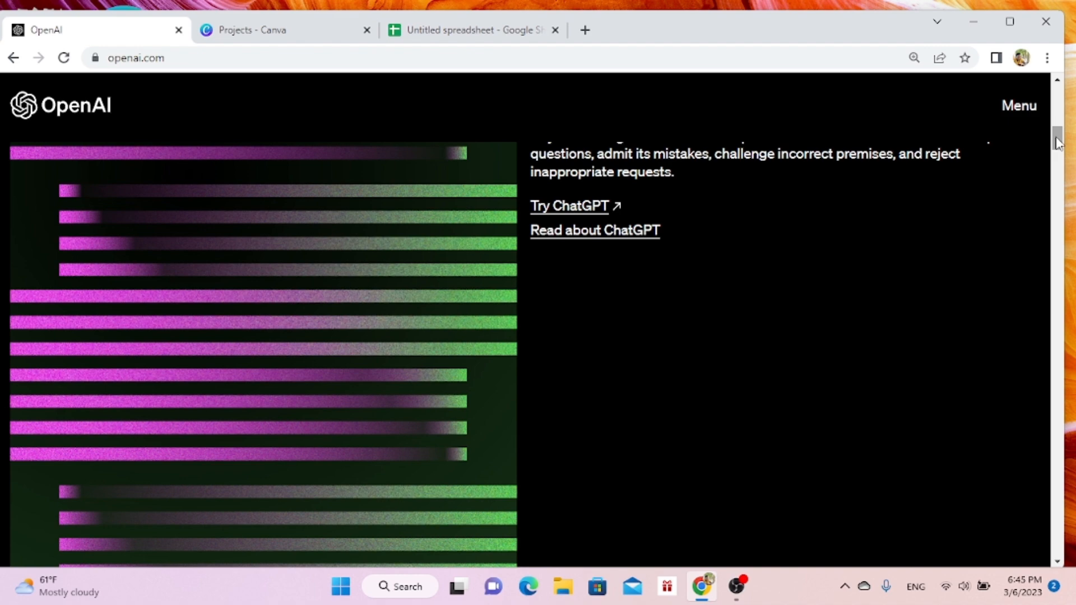
# - Open ChatGPT from the OpenAI homepage and start a new chat
pyautogui.moveTo(1059, 143)
pyautogui.mouseDown()
pyautogui.moveTo(1058, 160)
pyautogui.moveTo(1054, 143)
pyautogui.mouseUp()
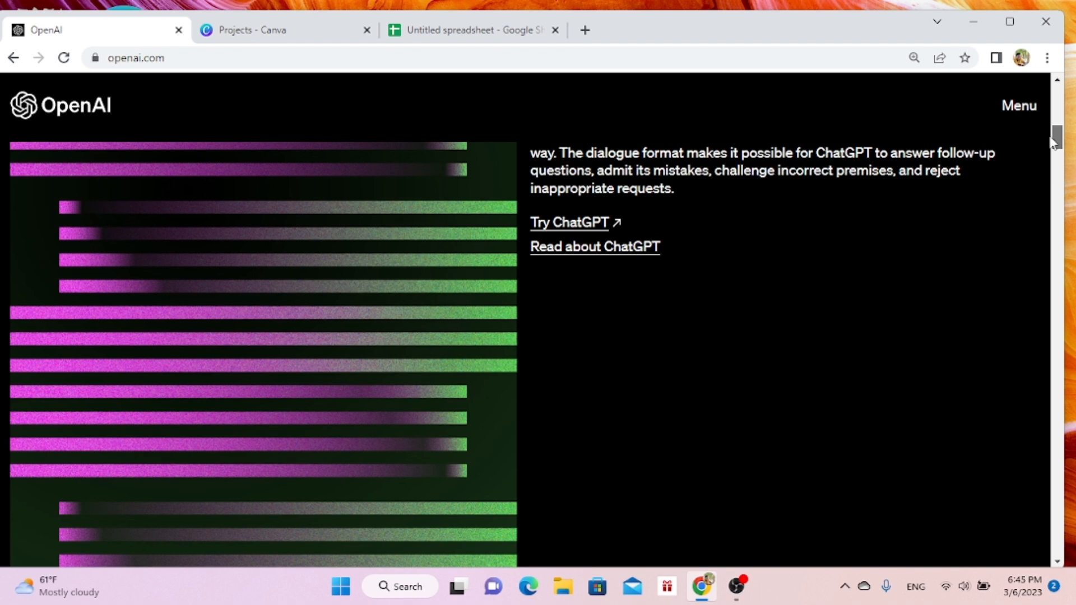
pyautogui.moveTo(1054, 143); pyautogui.dragTo(1054, 143)
pyautogui.click(546, 222)
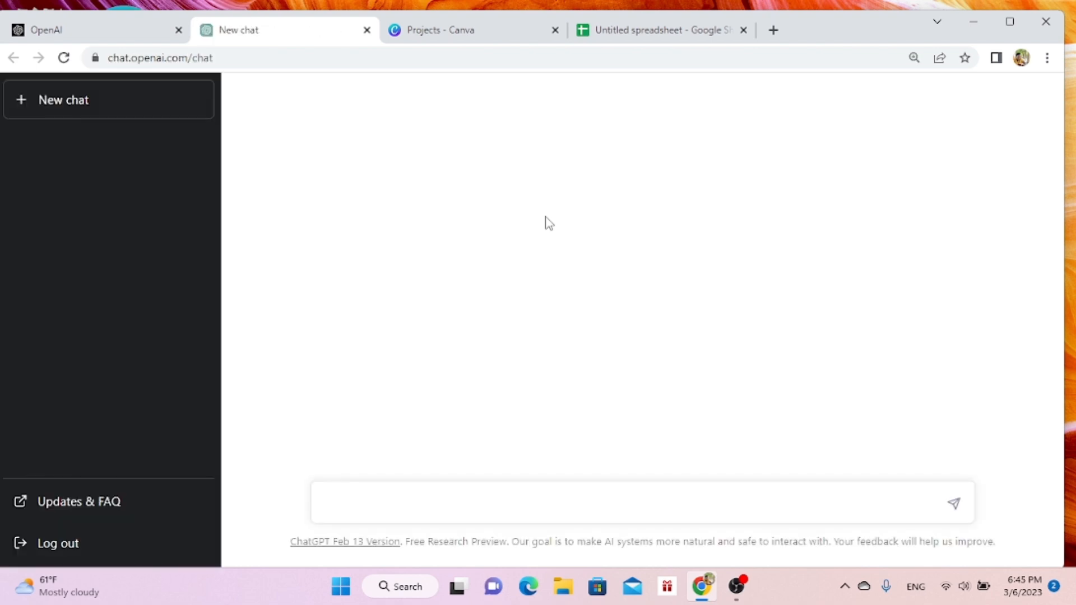
pyautogui.click(118, 110)
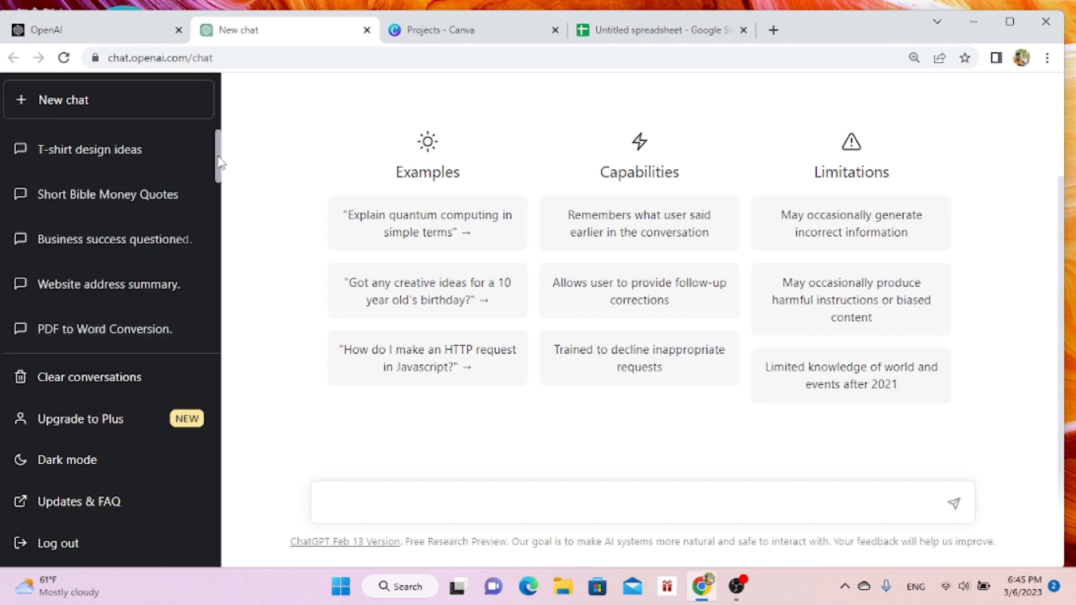
pyautogui.moveTo(218, 163)
pyautogui.mouseDown()
pyautogui.moveTo(243, 321)
pyautogui.moveTo(220, 177)
pyautogui.mouseUp()
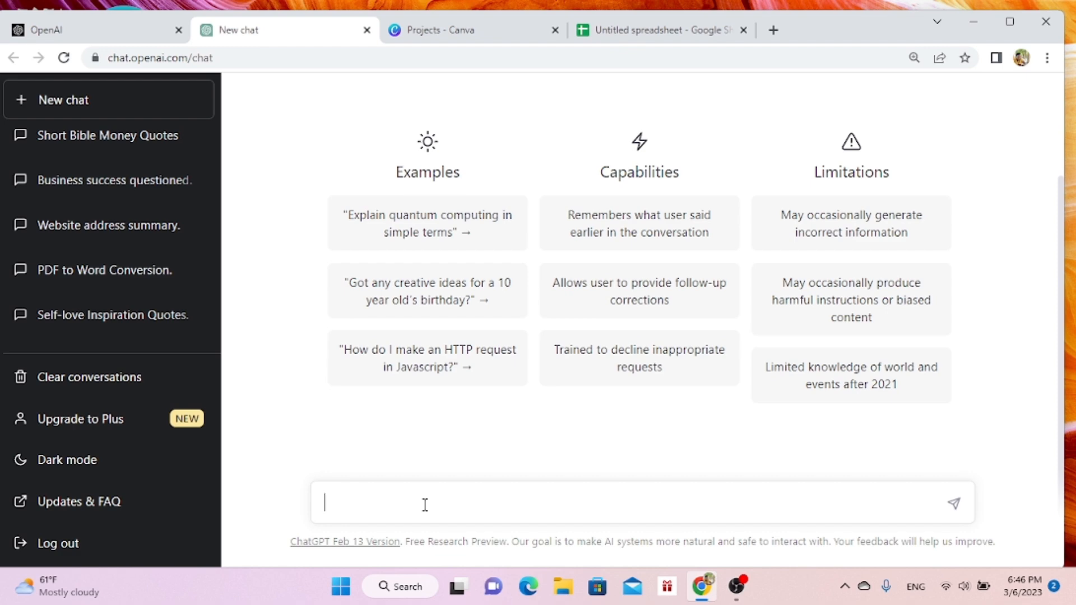
# - Send the ChatGPT prompt "write for me 10 self love inspirational quotes"
pyautogui.write('write for me 10 self love inspirational quotes')
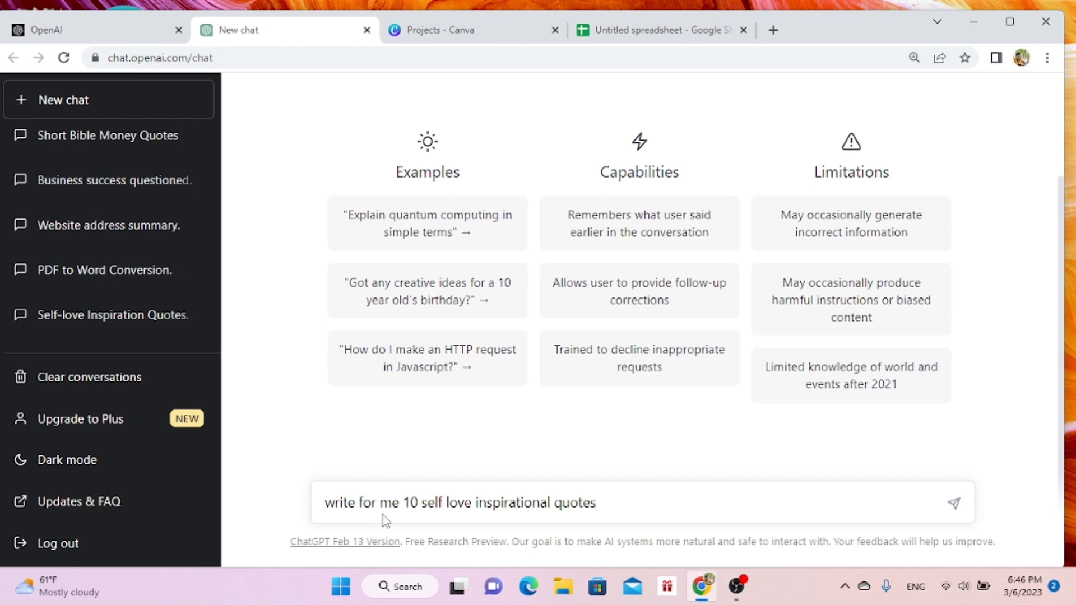
pyautogui.press('Return')
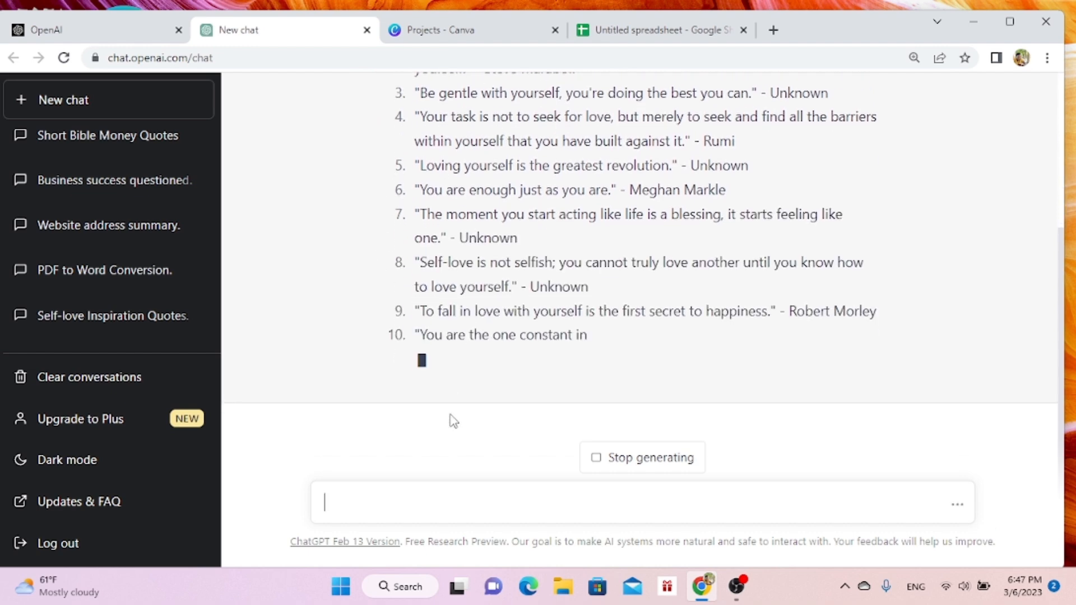
# - Once the quote list is written, send the follow-up prompt "make them short"
pyautogui.click(629, 472)
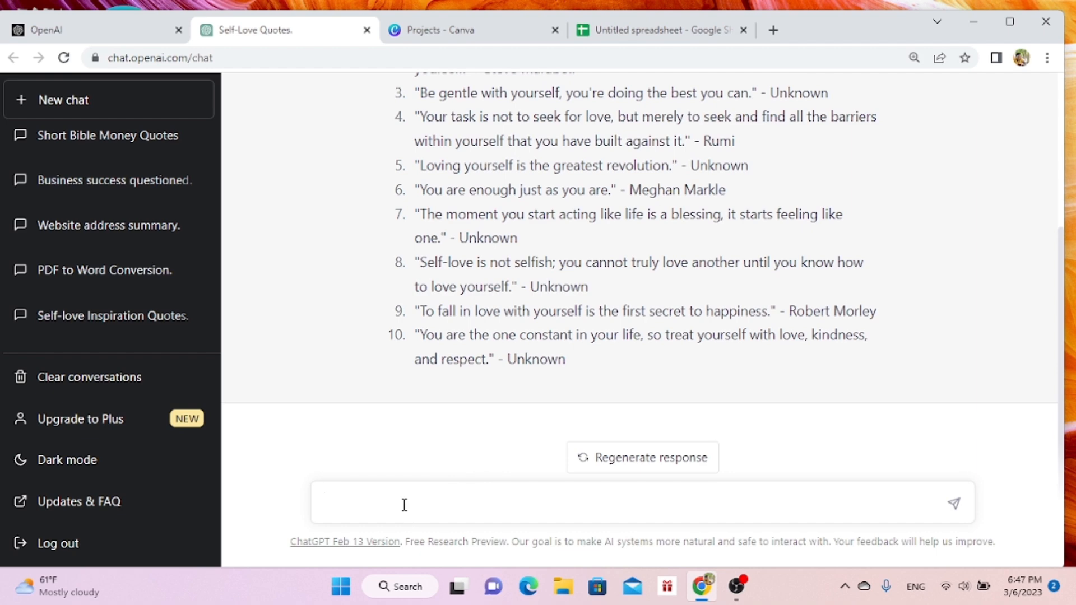
pyautogui.write('make them short')
pyautogui.press('Return')
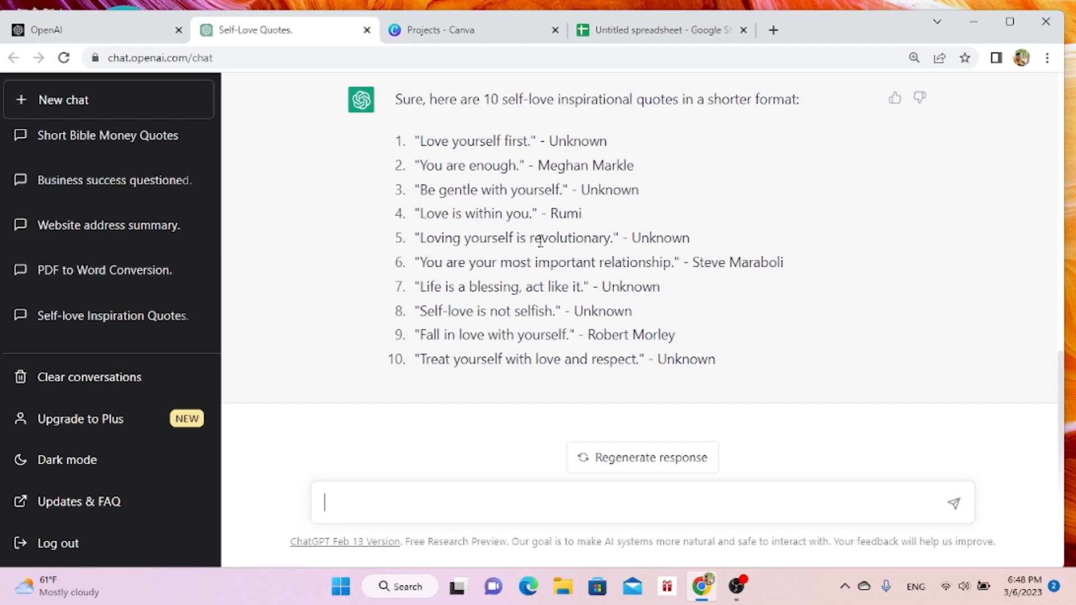
# - Copy the ten shortened quotes and paste them into the untitled Google Sheets spreadsheet starting at cell A1
pyautogui.moveTo(420, 141); pyautogui.dragTo(749, 380)
pyautogui.hotkey('ctrl', 'c')
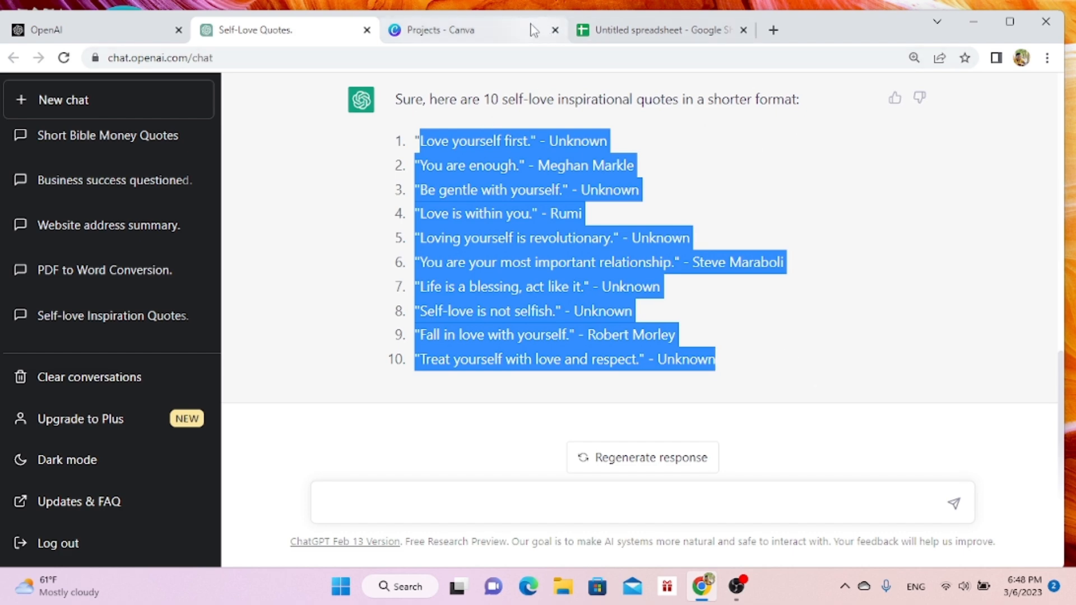
pyautogui.click(646, 32)
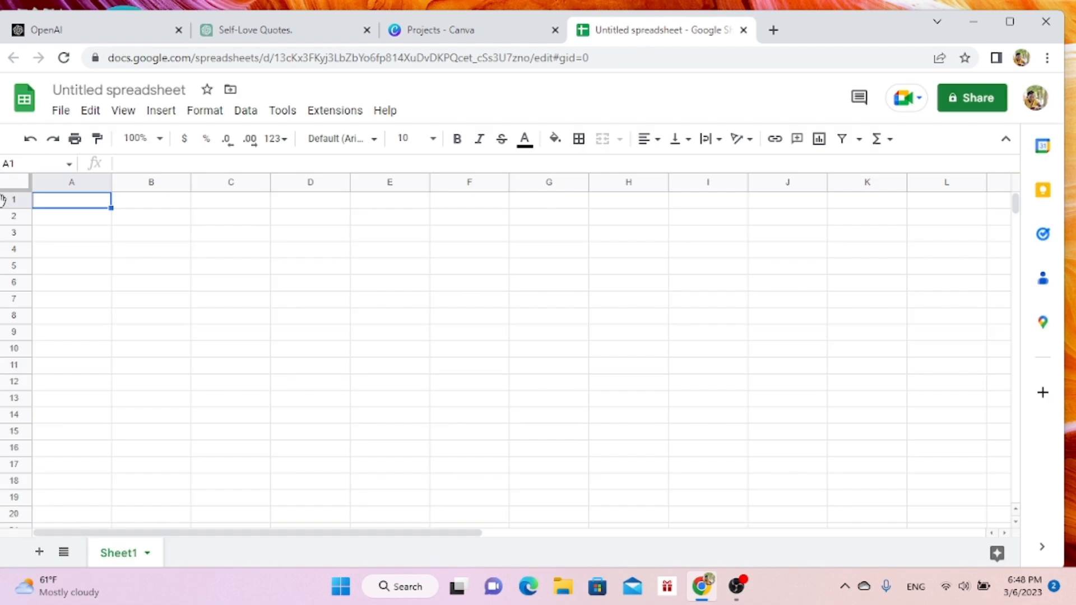
pyautogui.hotkey('ctrl', 'v')
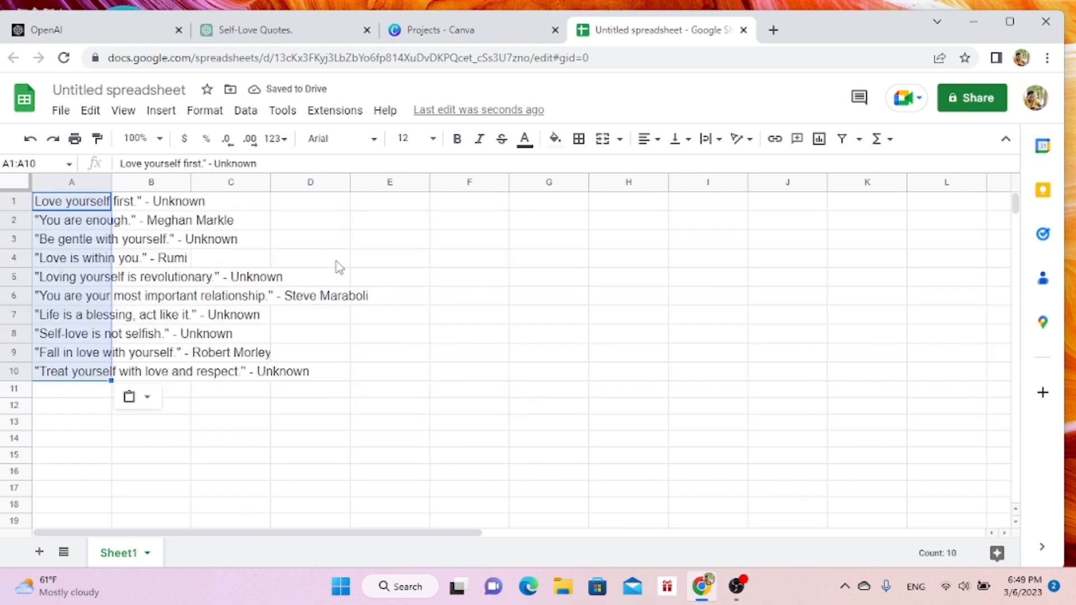
pyautogui.click(322, 247)
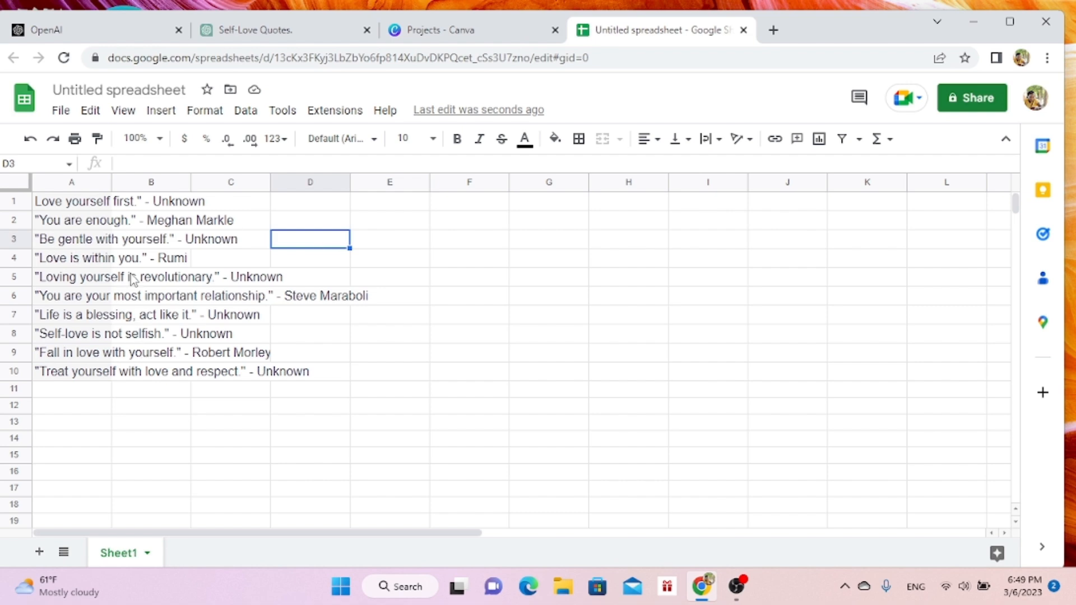
# - Fit the width of column A to the pasted quotes
pyautogui.click(56, 187)
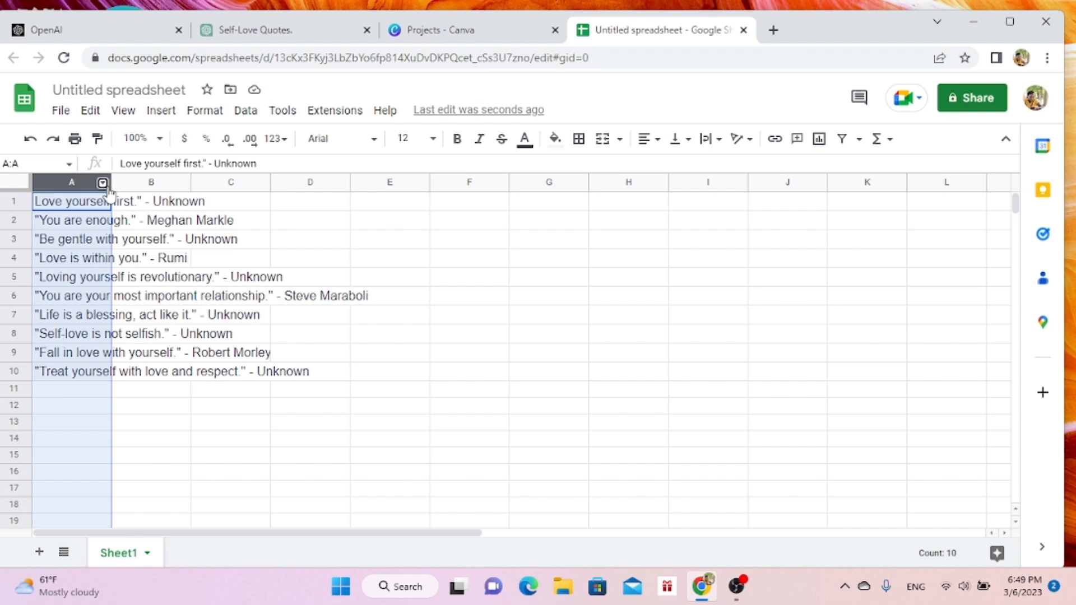
pyautogui.rightClick(109, 192)
pyautogui.click(87, 182)
pyautogui.doubleClick(108, 186)
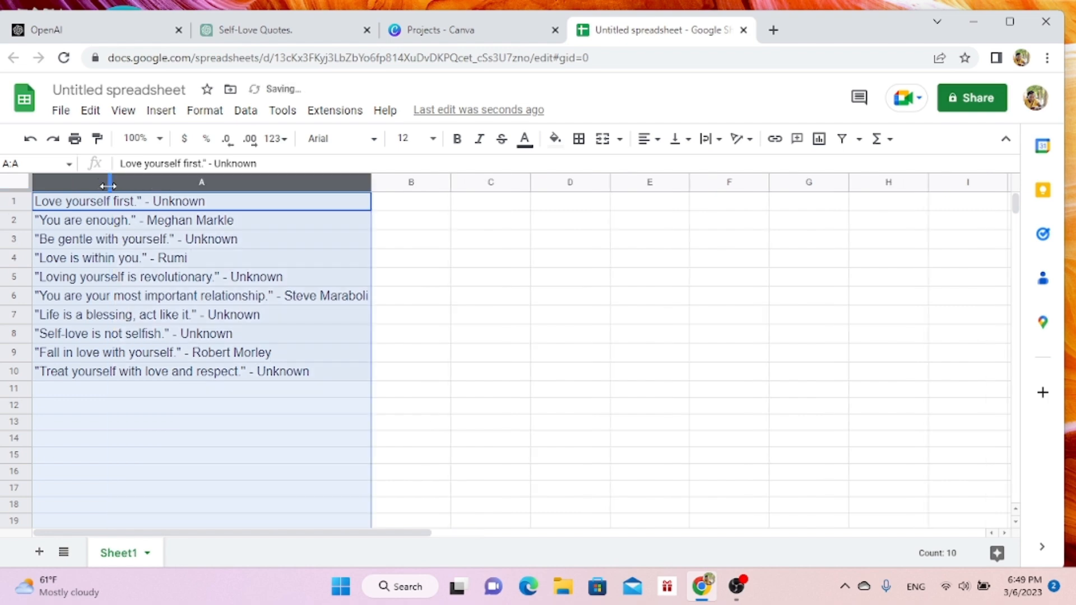
pyautogui.click(309, 446)
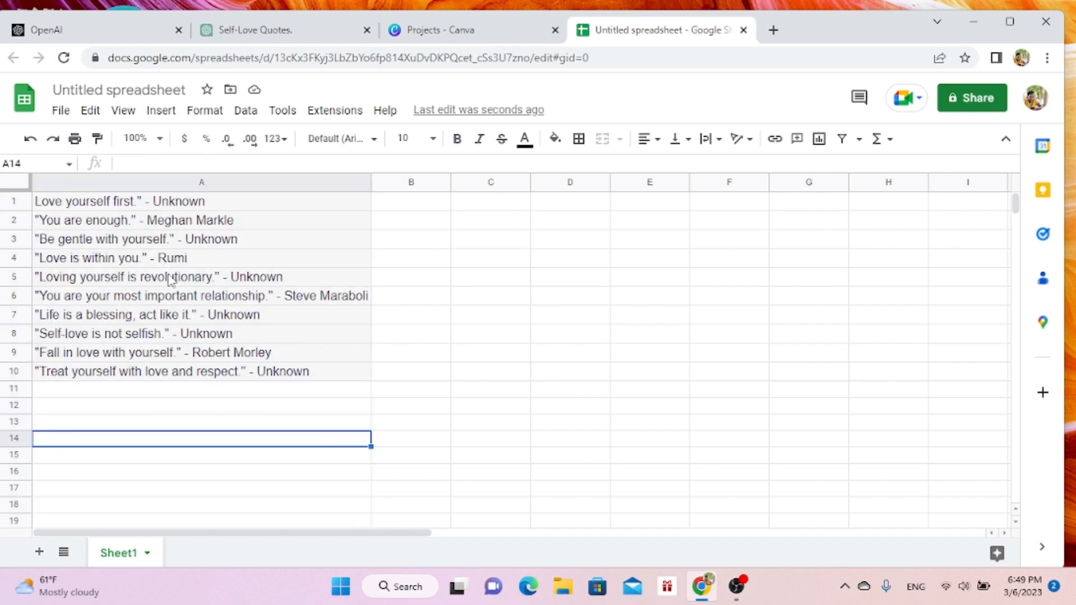
# - Switch to Canva and create a blank square Instagram Post design from the social media formats
pyautogui.click(496, 33)
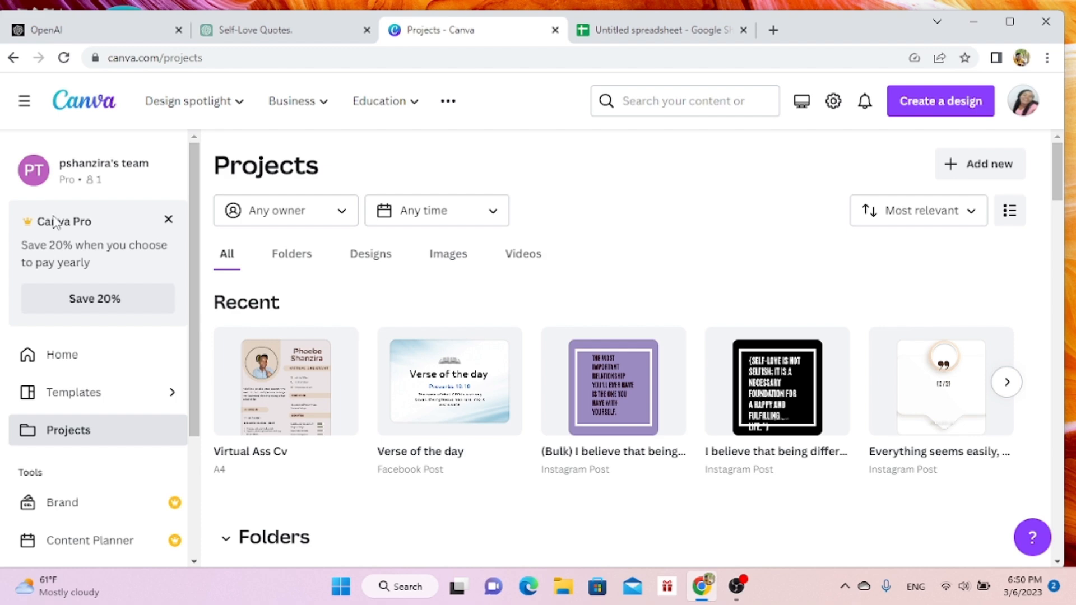
pyautogui.click(81, 358)
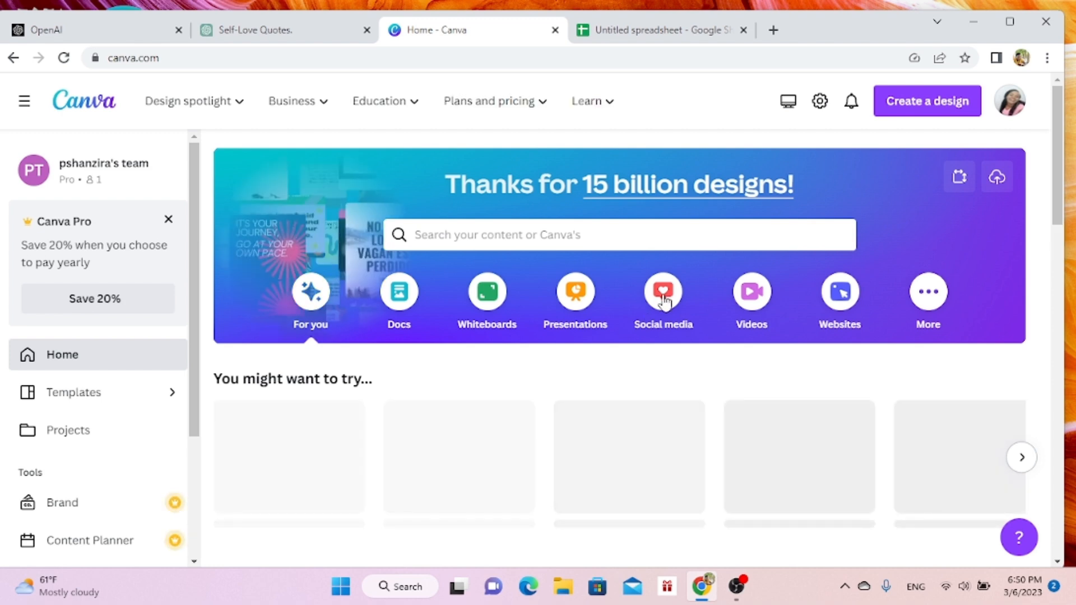
pyautogui.click(664, 297)
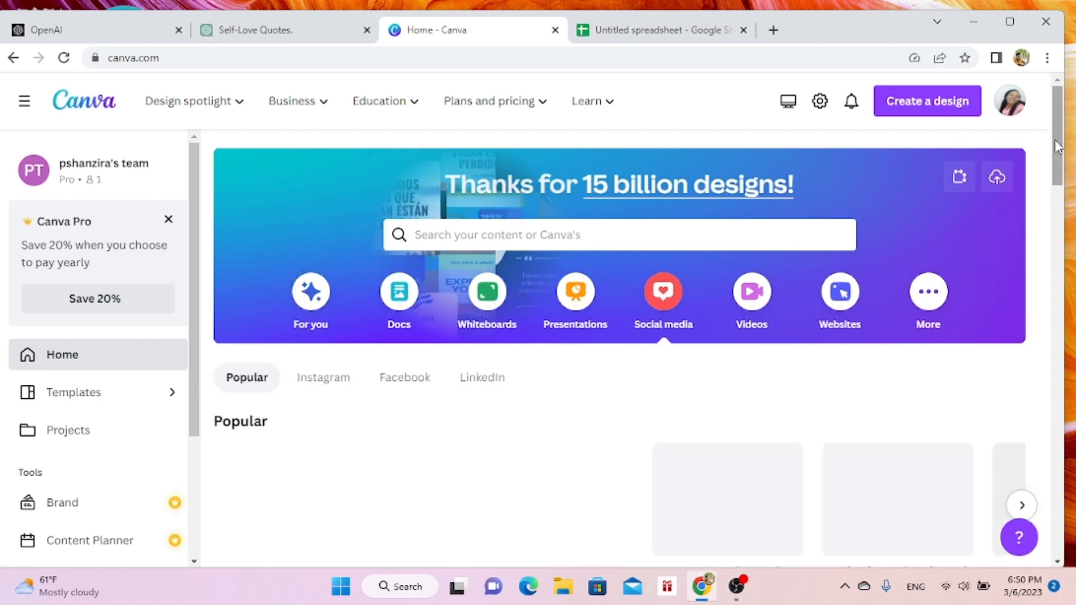
pyautogui.moveTo(1057, 146); pyautogui.dragTo(1059, 175)
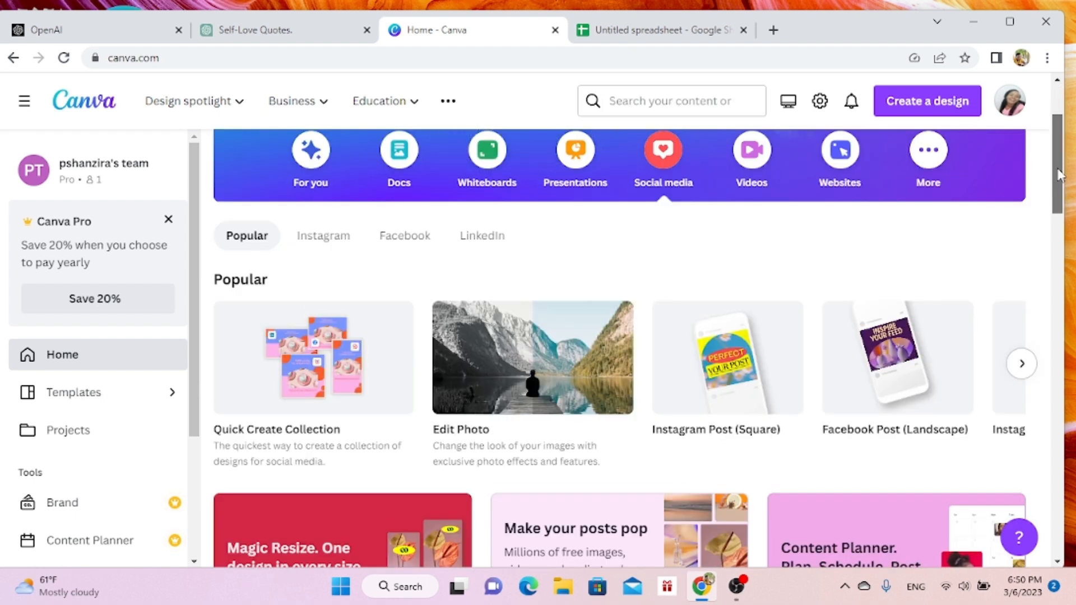
pyautogui.scroll(-1, 1058, 176)
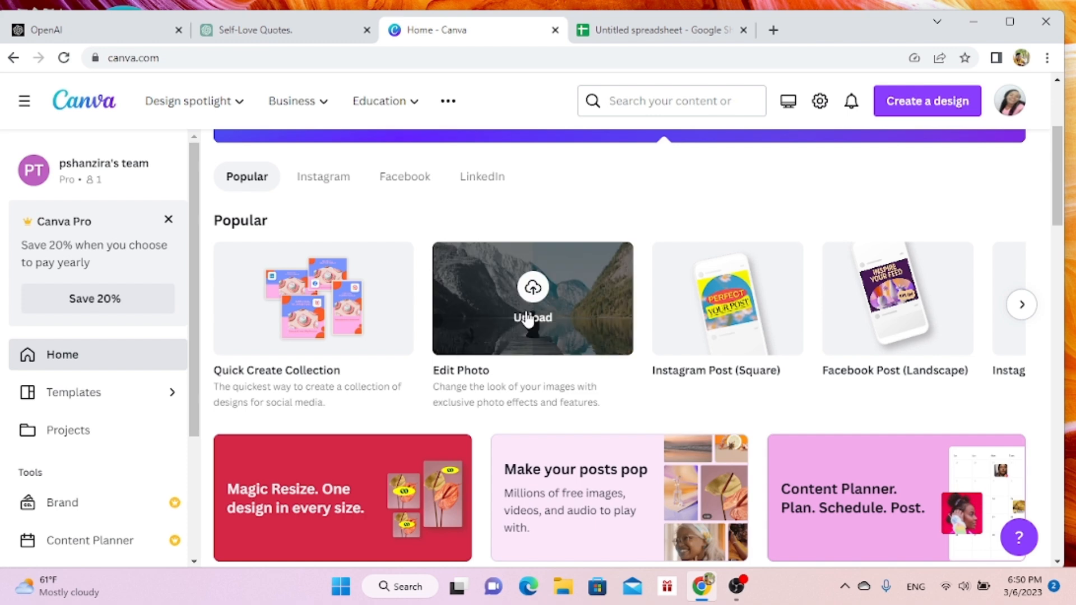
pyautogui.click(529, 320)
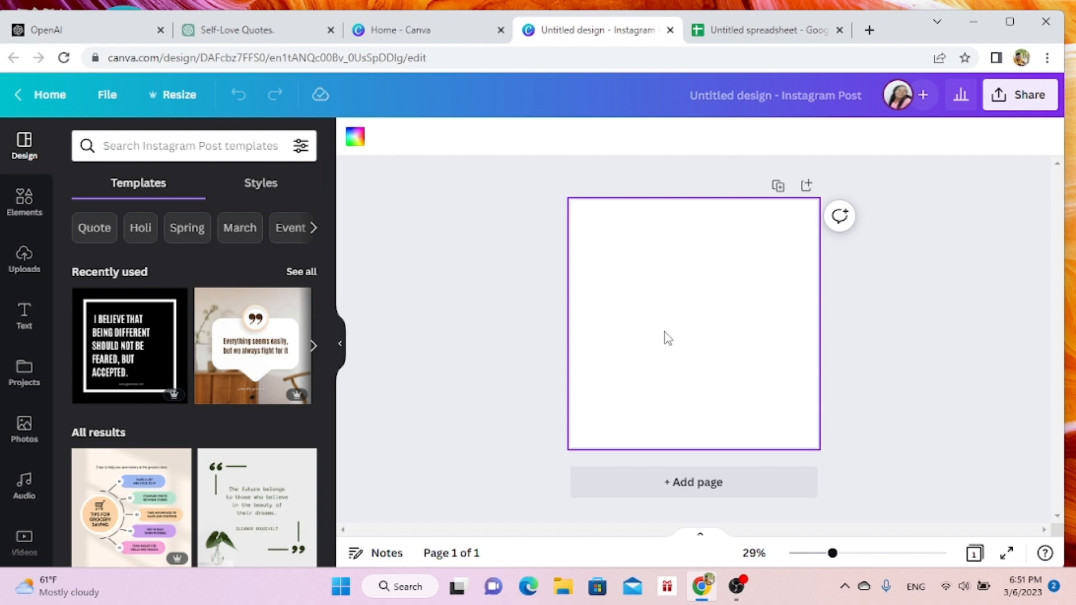
# - Search the Instagram Post templates for "quotes" and apply the black, white-framed template beginning "I BELIEVE THAT BEING DIFFERENT"
pyautogui.click(144, 146)
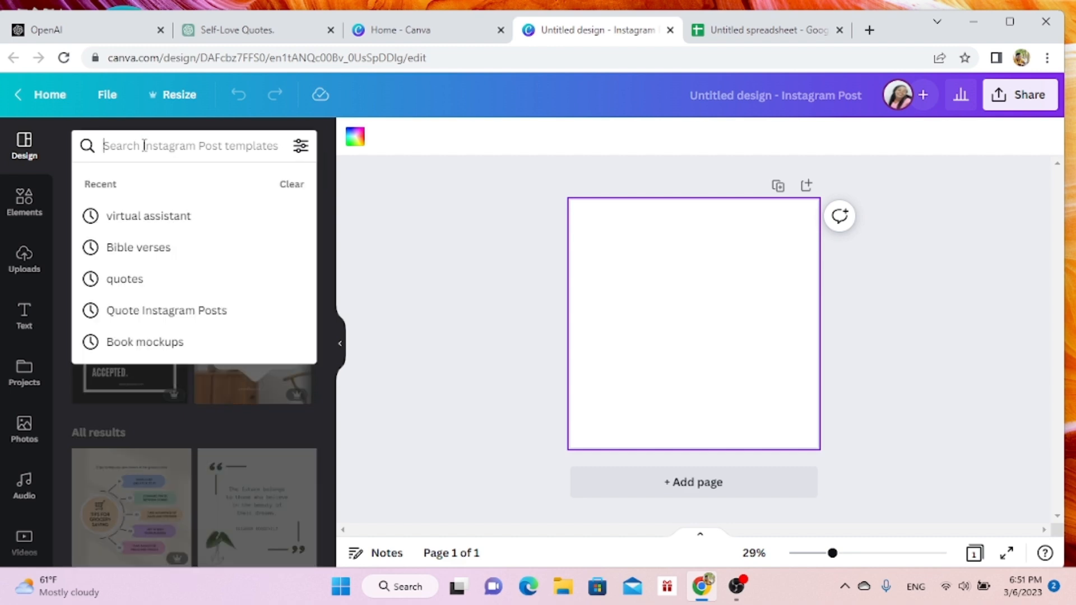
pyautogui.click(150, 284)
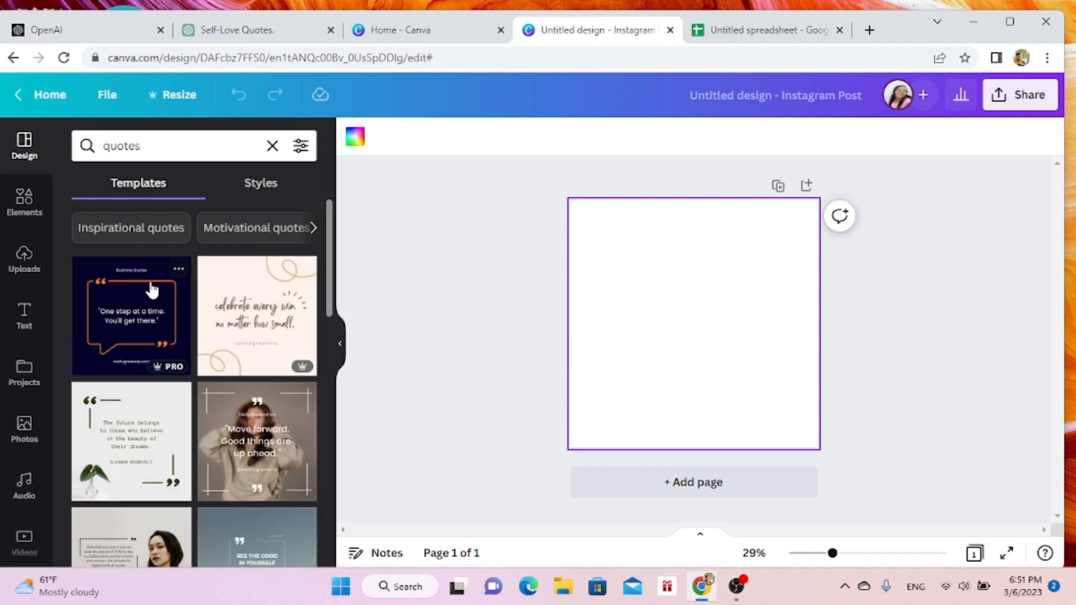
pyautogui.moveTo(329, 284); pyautogui.dragTo(322, 452)
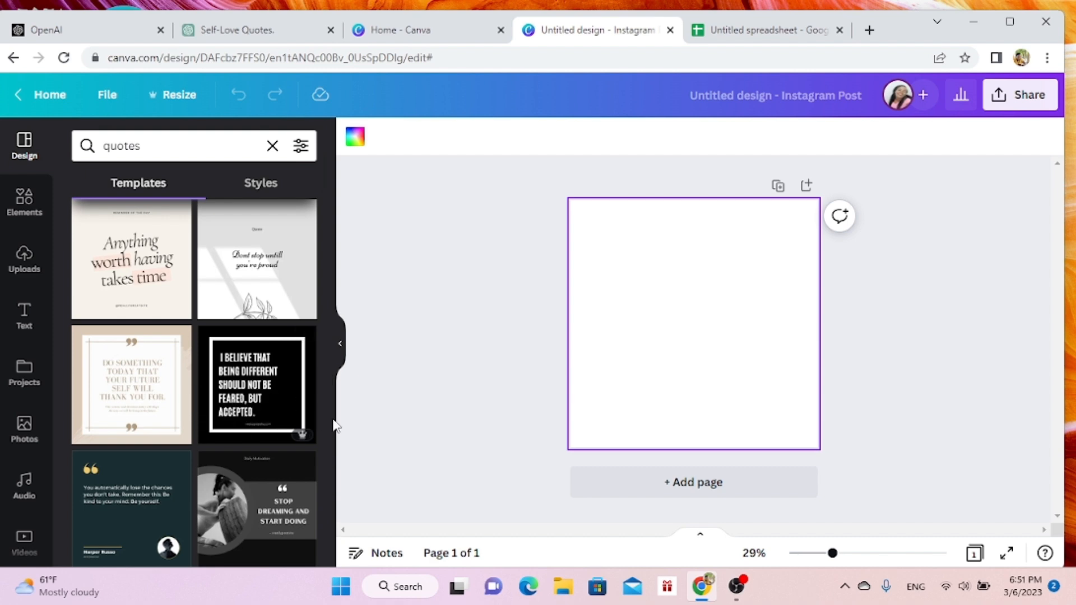
pyautogui.scroll(-5, 330, 429)
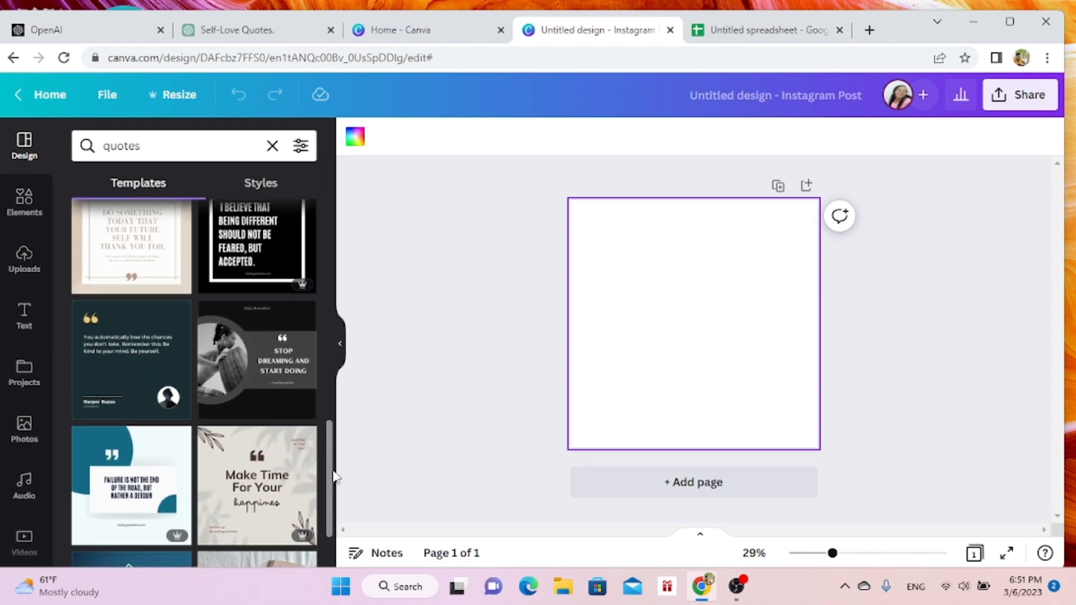
pyautogui.scroll(-1, 335, 497)
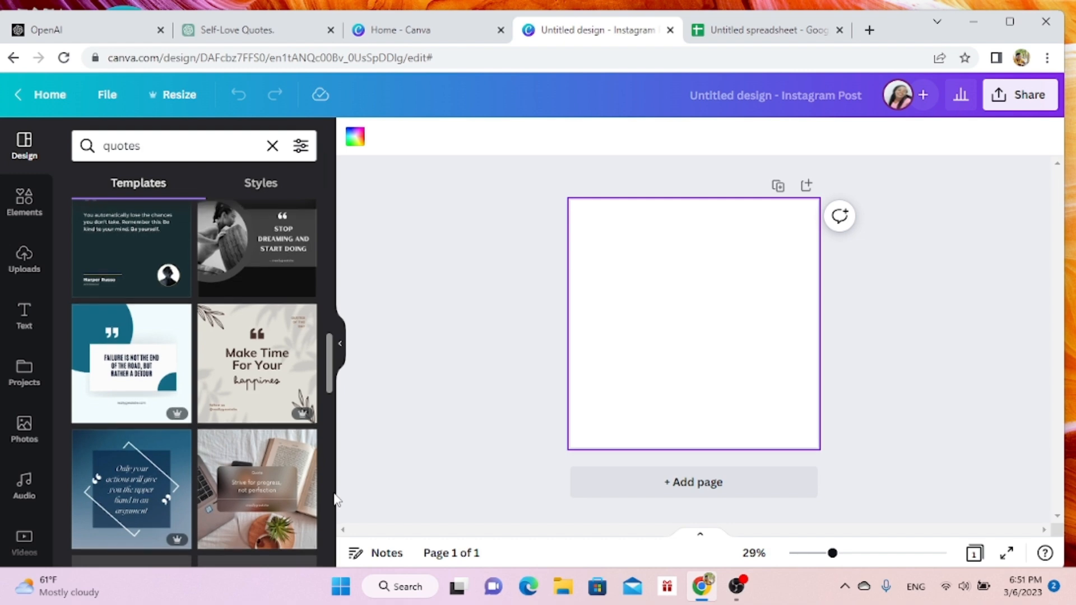
pyautogui.scroll(-1, 336, 499)
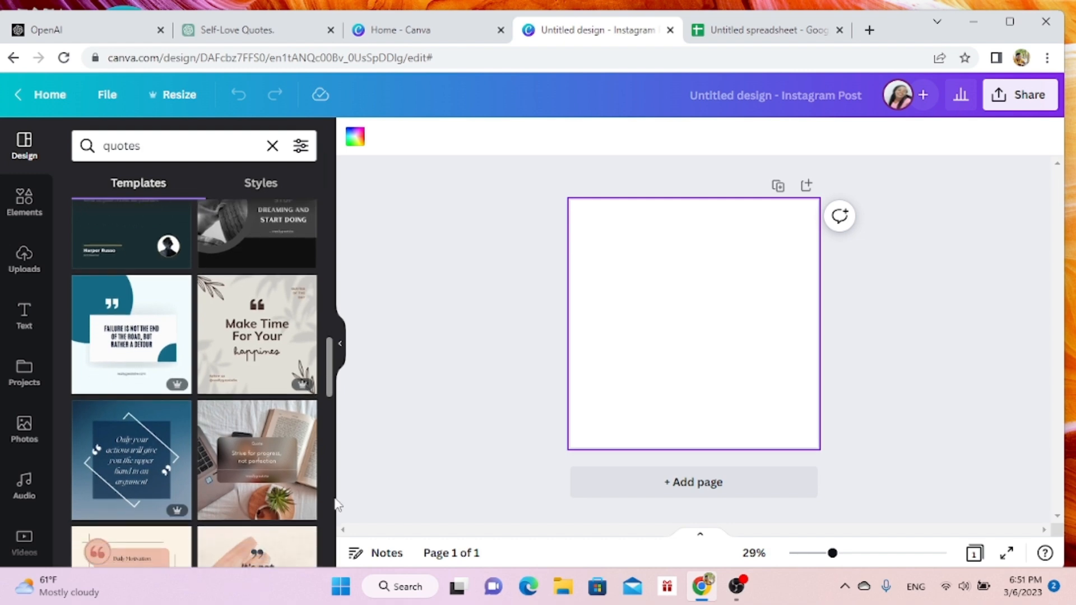
pyautogui.scroll(-4, 336, 505)
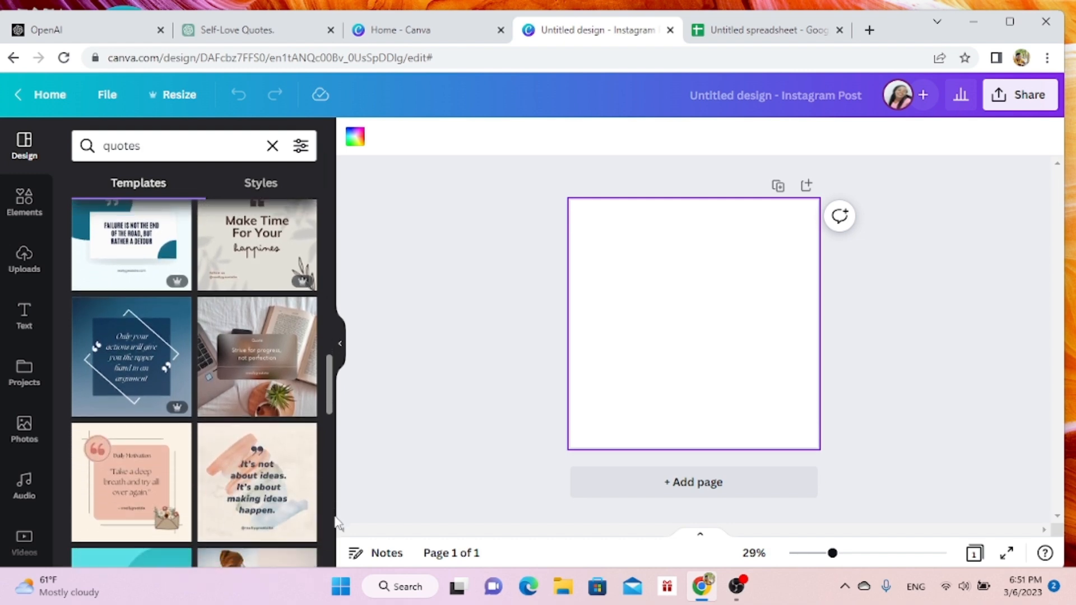
pyautogui.scroll(-2, 338, 535)
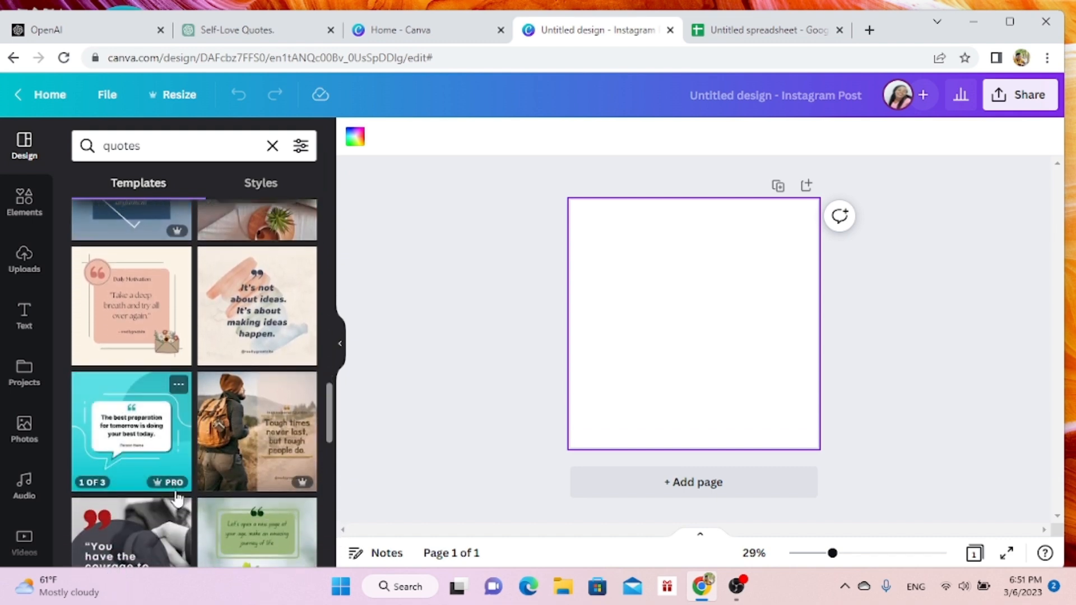
pyautogui.moveTo(175, 483)
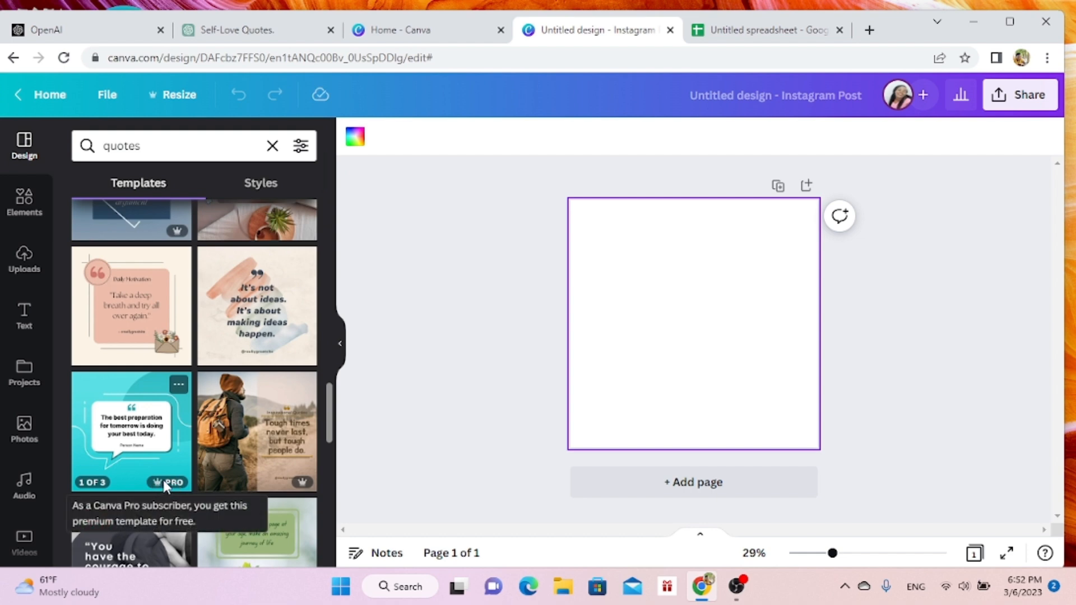
pyautogui.moveTo(333, 415); pyautogui.dragTo(330, 429)
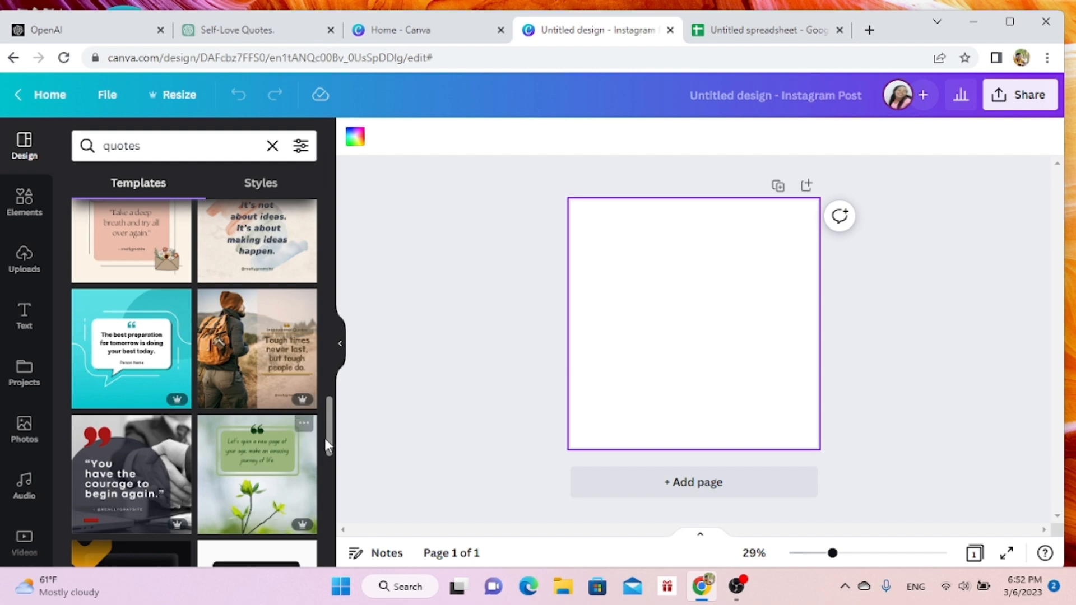
pyautogui.moveTo(330, 444); pyautogui.dragTo(331, 475)
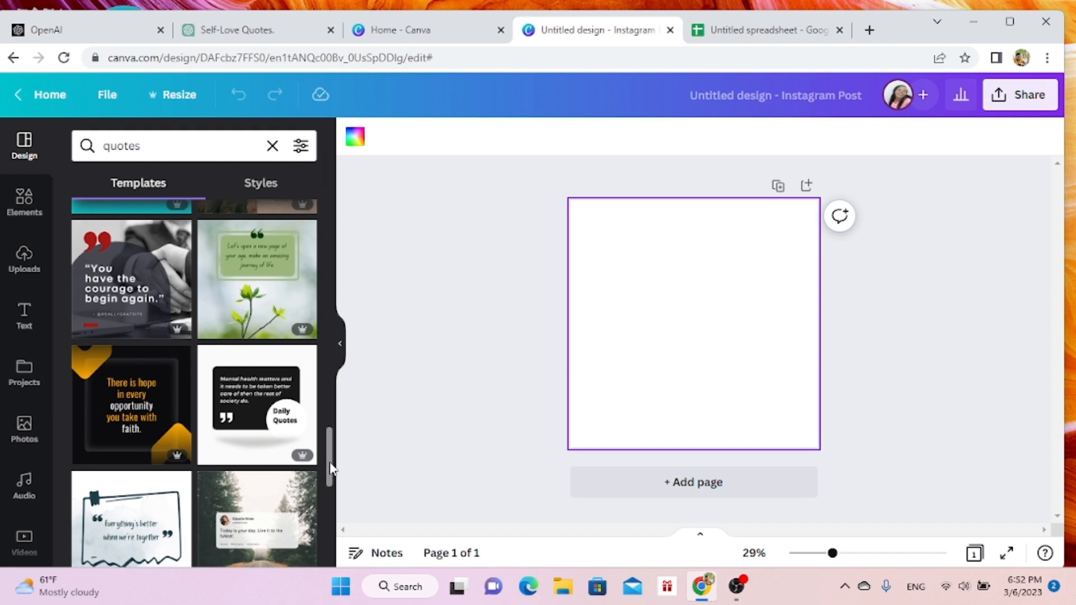
pyautogui.moveTo(331, 468); pyautogui.dragTo(317, 542)
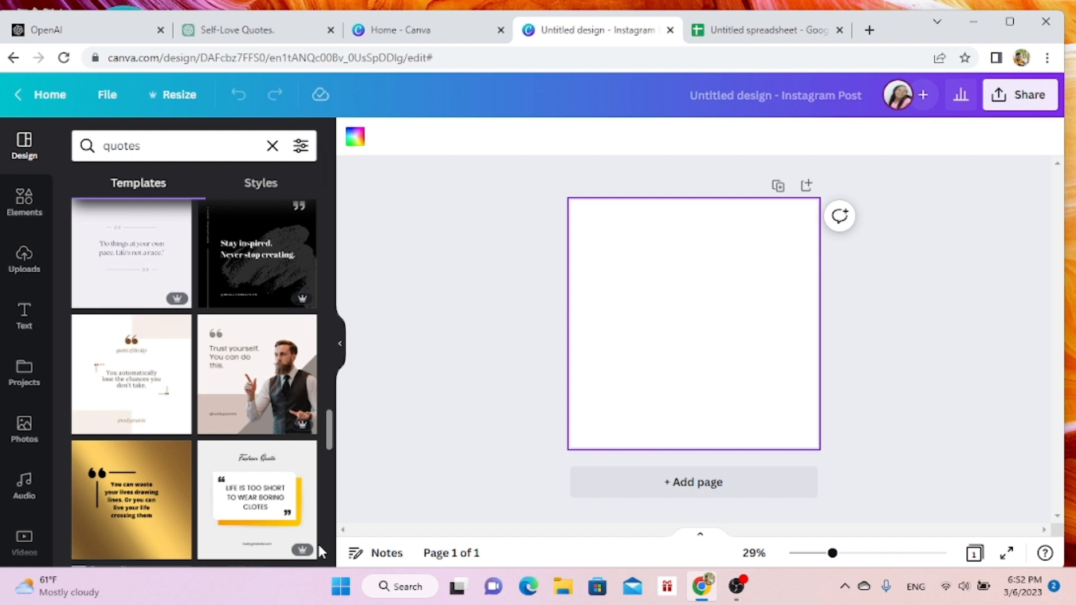
pyautogui.scroll(-3, 317, 543)
pyautogui.scroll(-7, 320, 568)
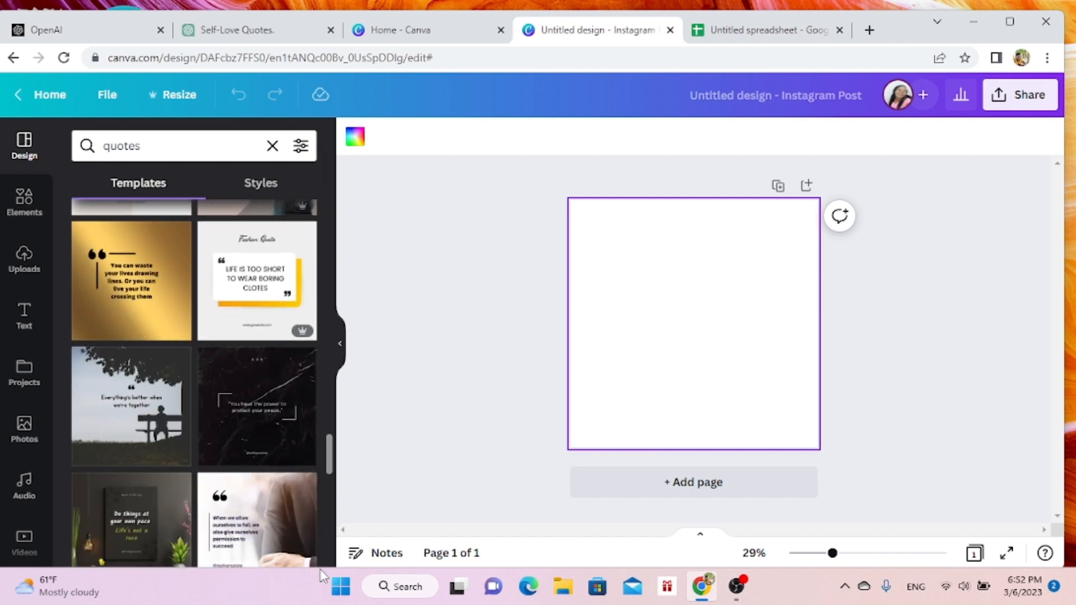
pyautogui.scroll(-5, 312, 505)
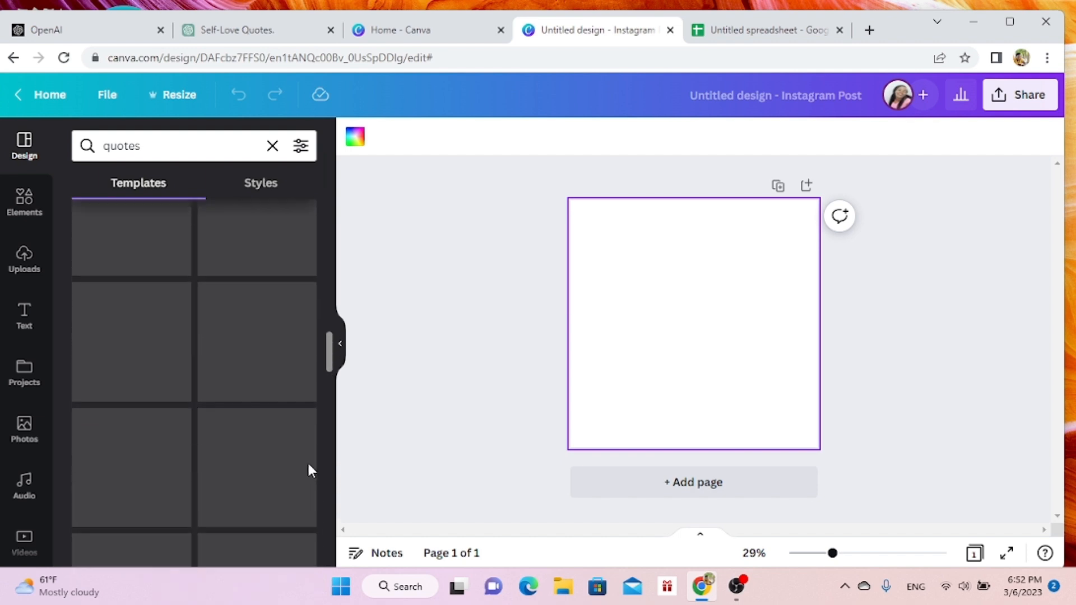
pyautogui.scroll(5, 312, 470)
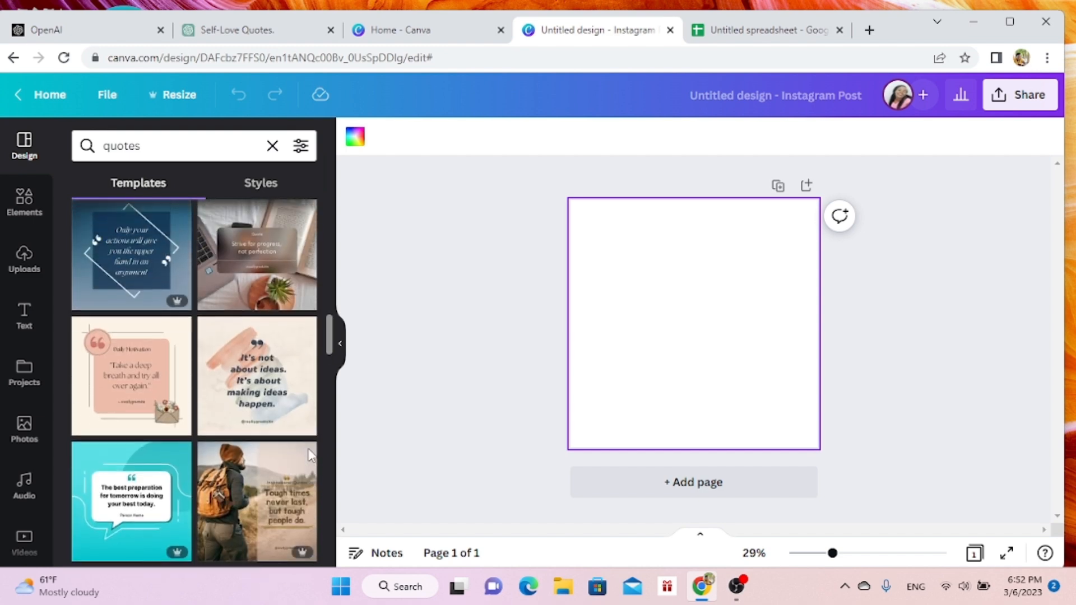
pyautogui.scroll(3, 311, 427)
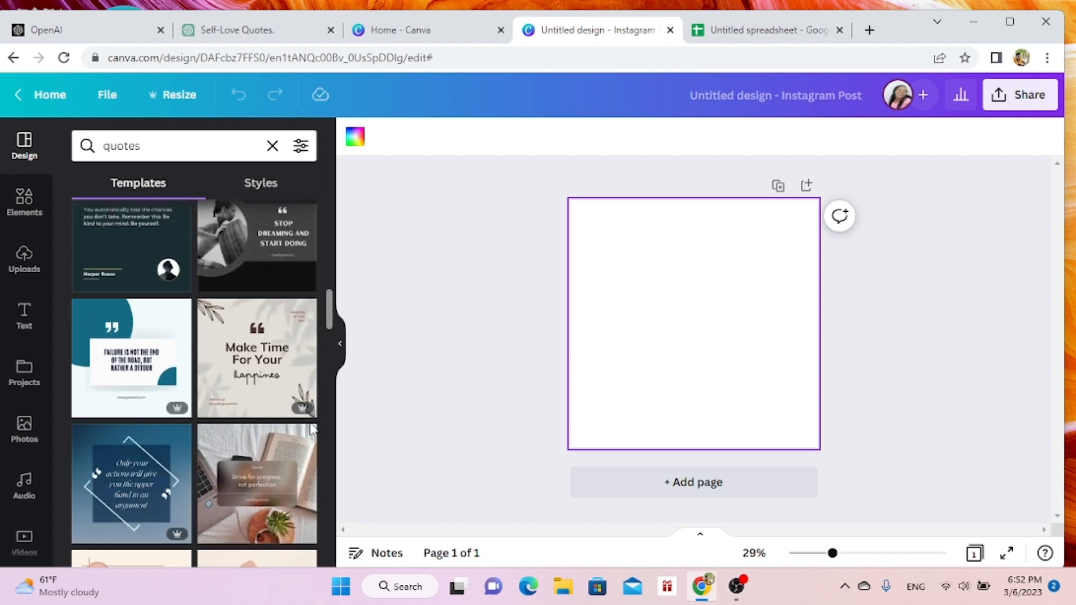
pyautogui.scroll(1, 311, 406)
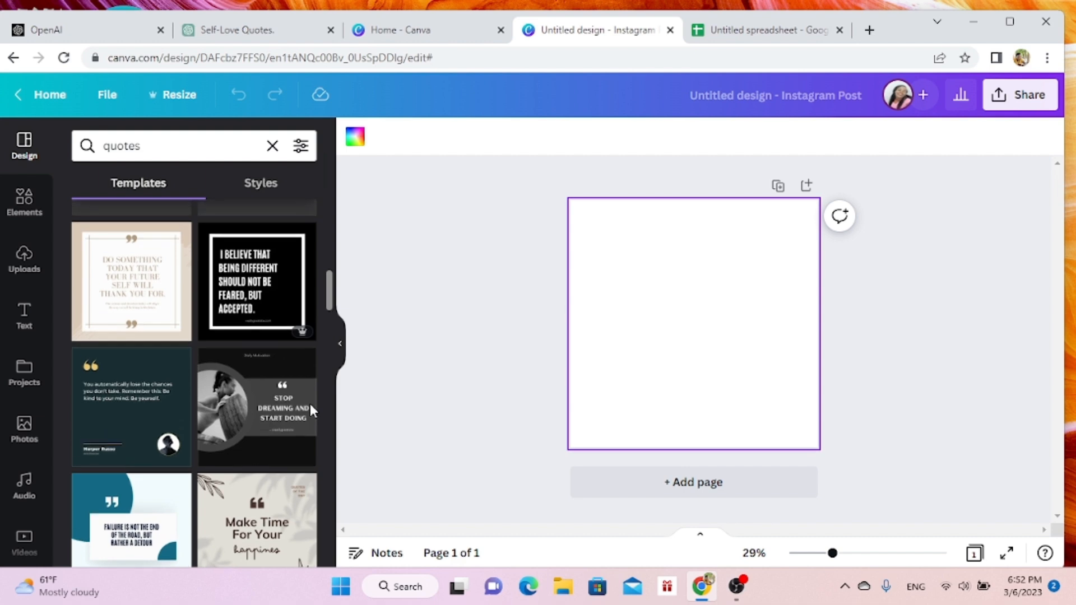
pyautogui.click(254, 314)
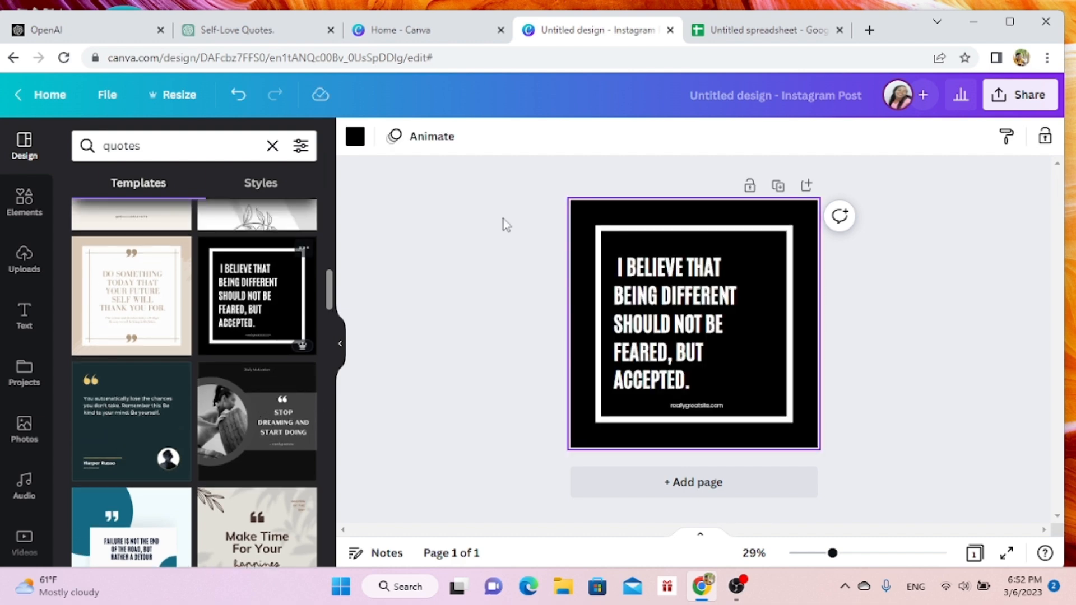
# - Replace the template's small website text with "sidecaash.com" and delete the large quote text box
pyautogui.click(679, 325)
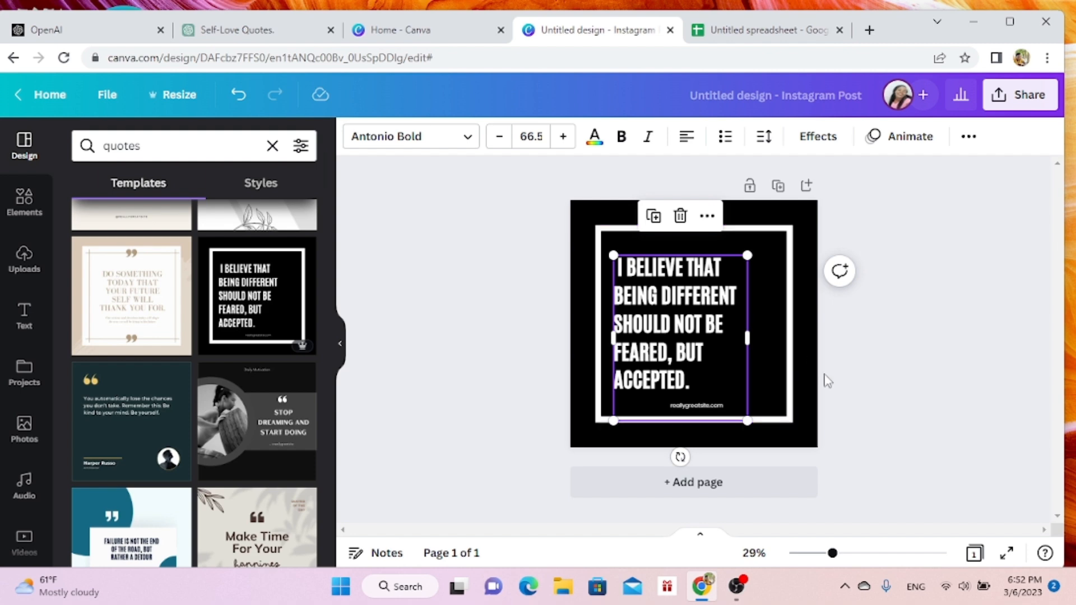
pyautogui.click(706, 407)
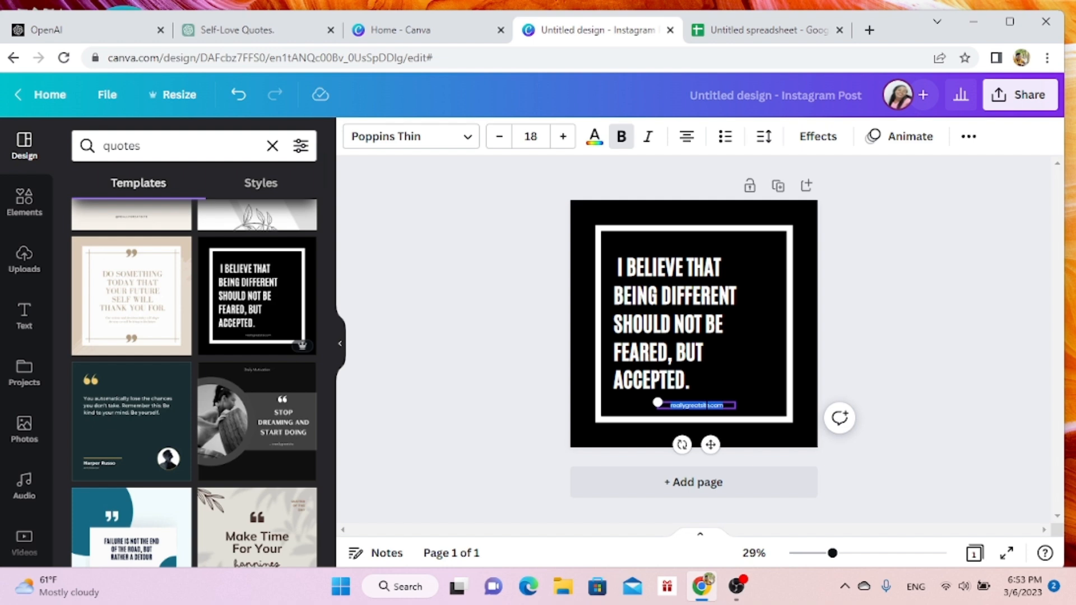
pyautogui.press('BackSpace')
pyautogui.write('sidecaash.com')
pyautogui.scroll(-1, 493, 334)
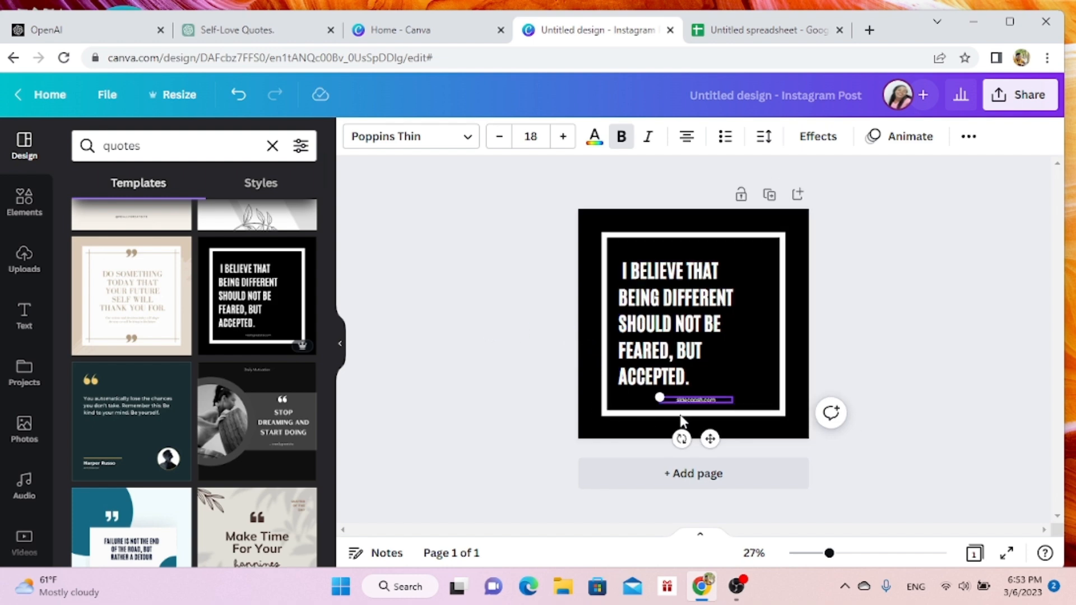
pyautogui.click(663, 303)
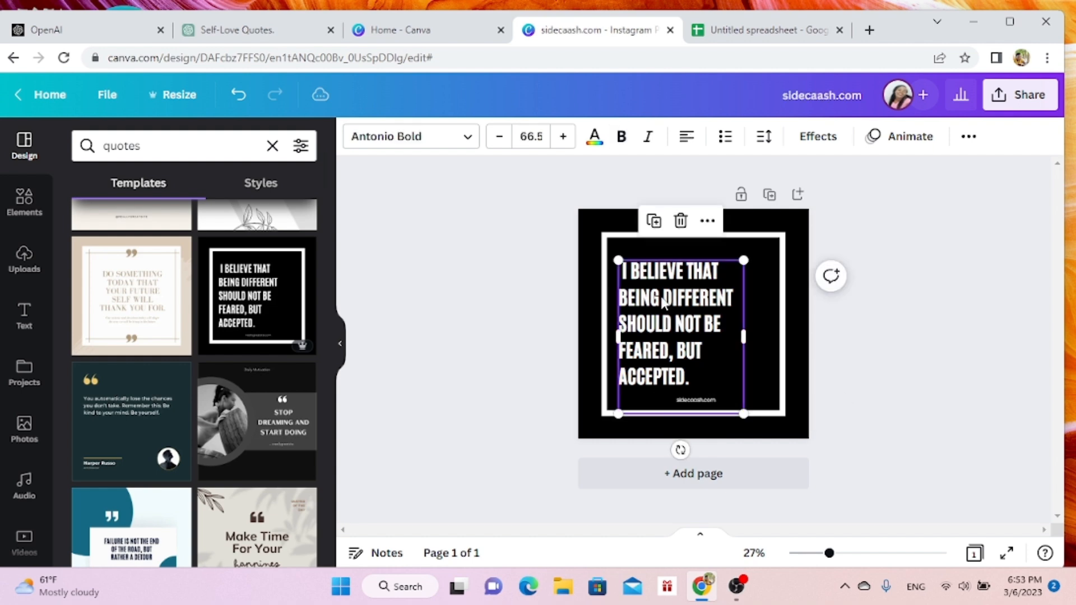
pyautogui.click(681, 220)
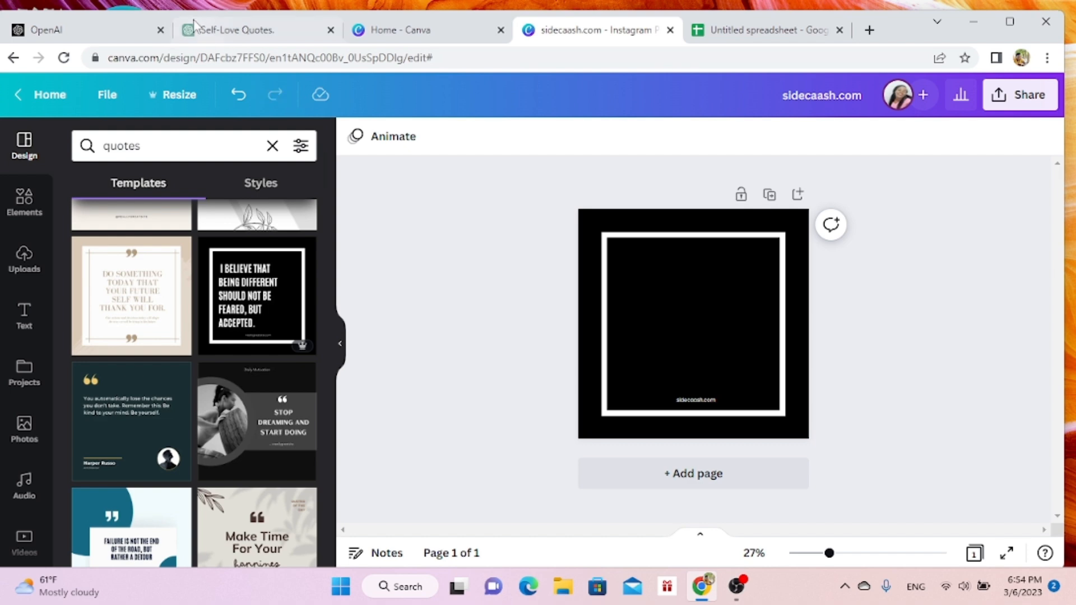
# - Switch to the Google Sheets spreadsheet of quotes and download it as a Comma Separated Values (.csv) file
pyautogui.click(758, 37)
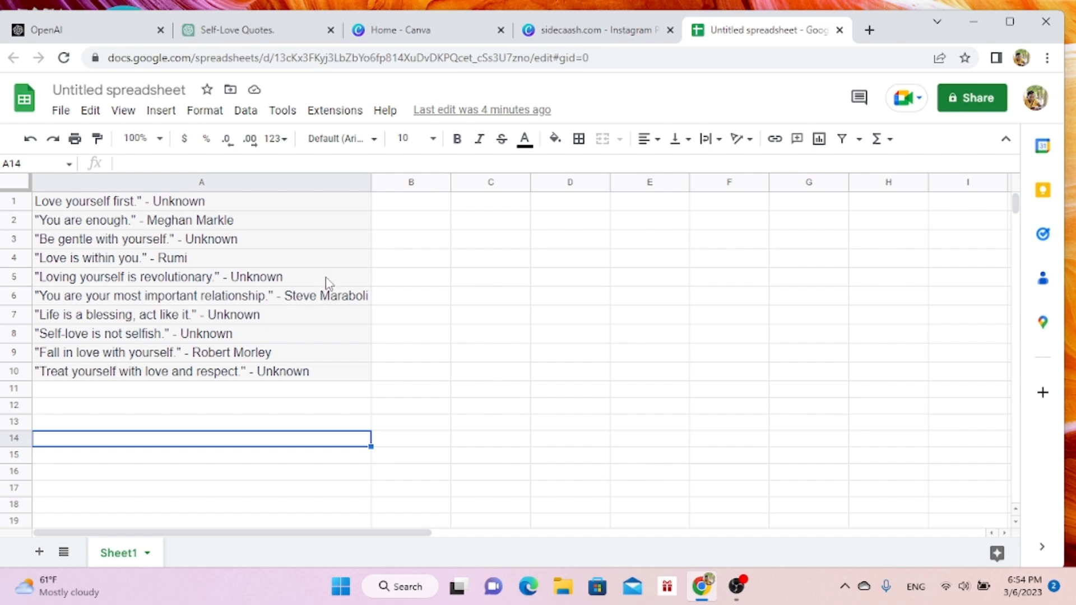
pyautogui.click(152, 224)
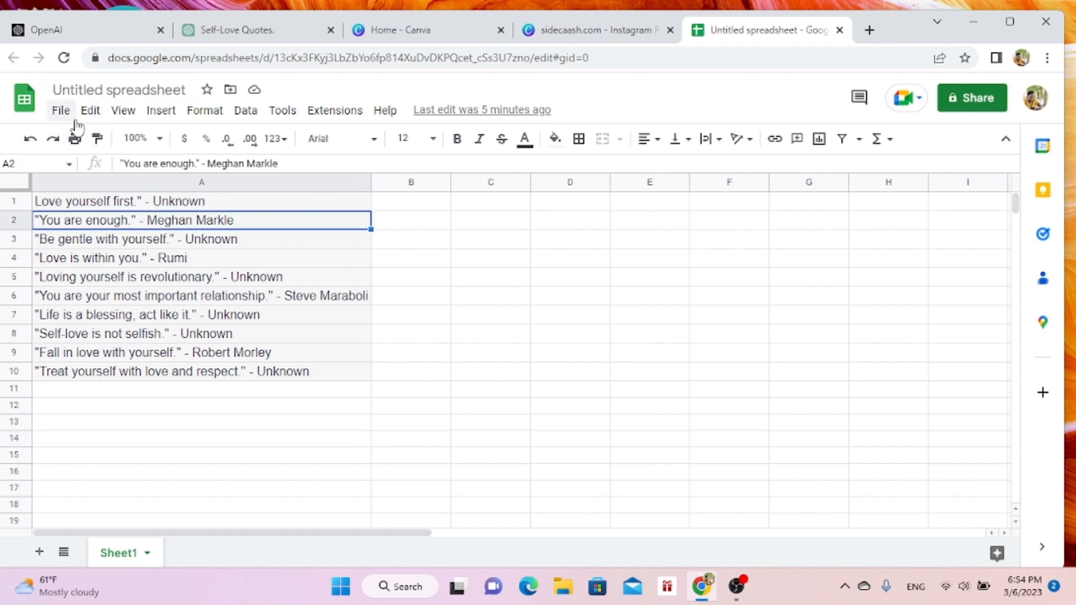
pyautogui.click(61, 111)
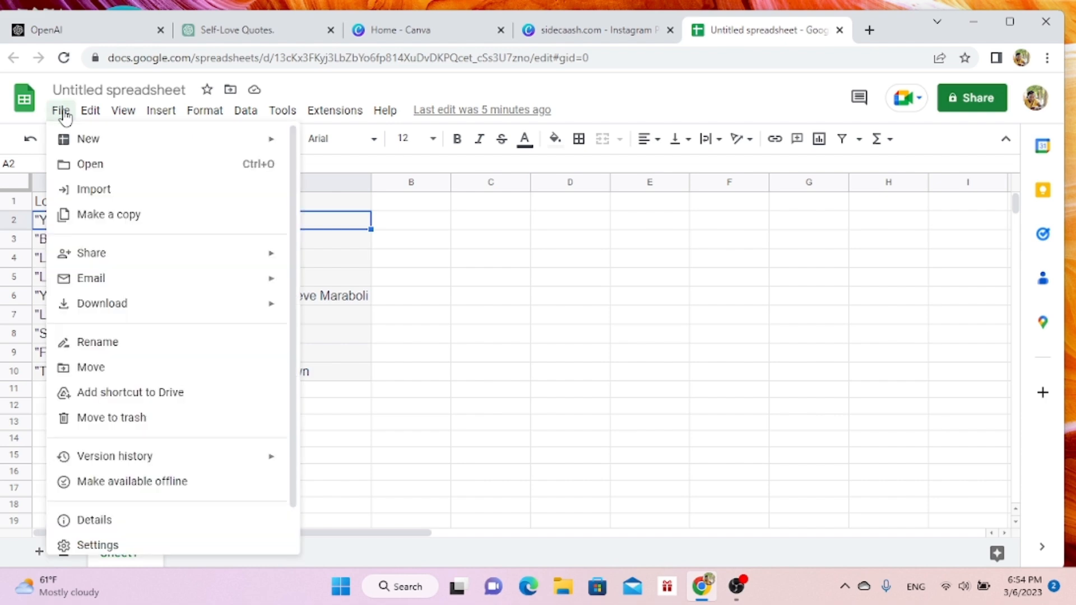
pyautogui.moveTo(128, 312)
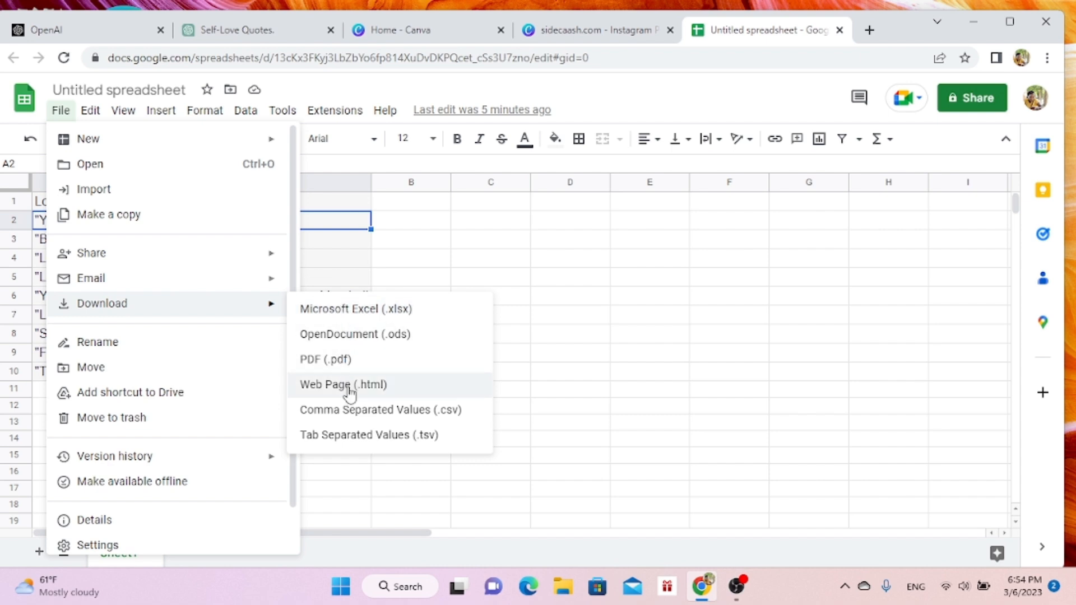
pyautogui.click(355, 421)
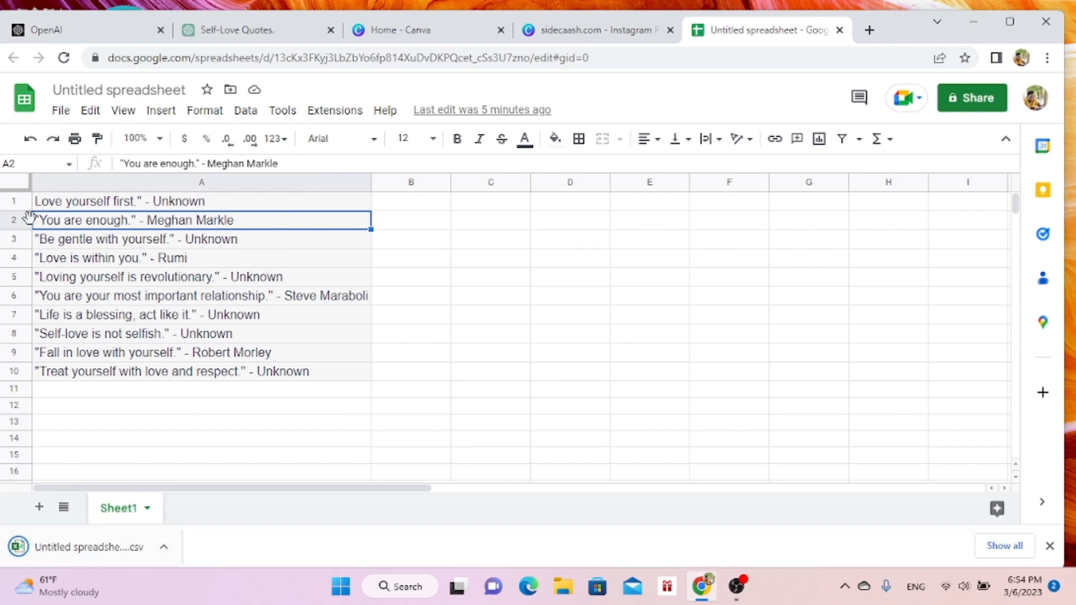
# - Rename the spreadsheet as "self love quotes"
pyautogui.click(99, 91)
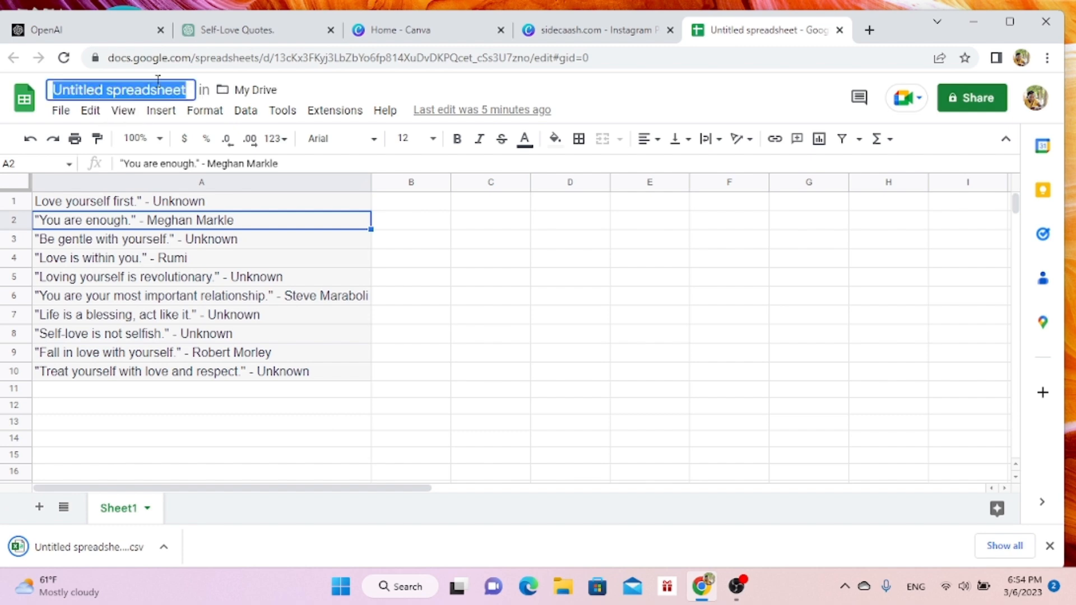
pyautogui.write('self ')
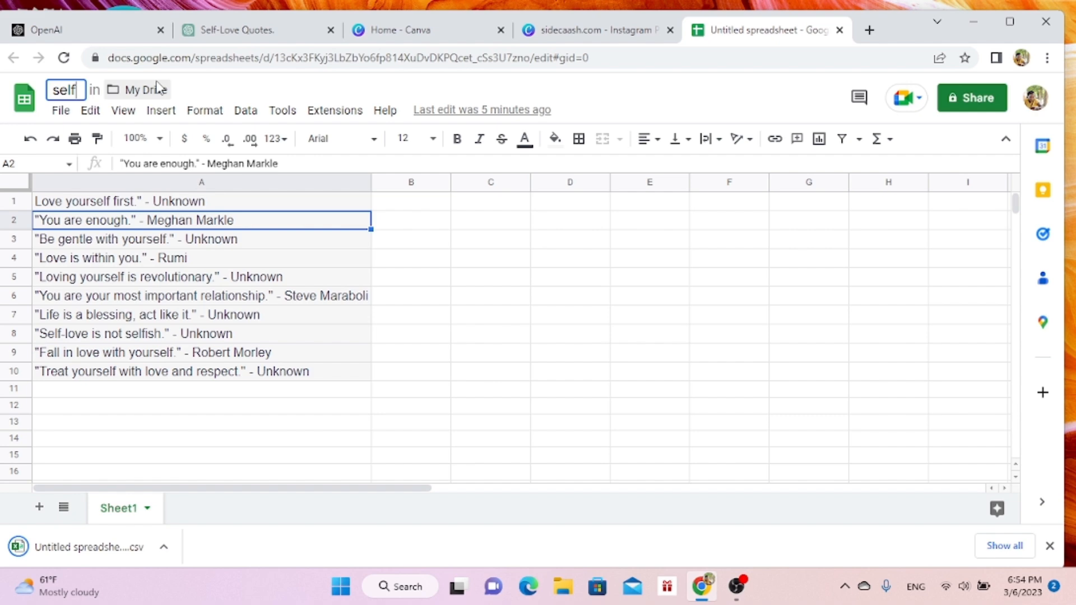
pyautogui.write('love ')
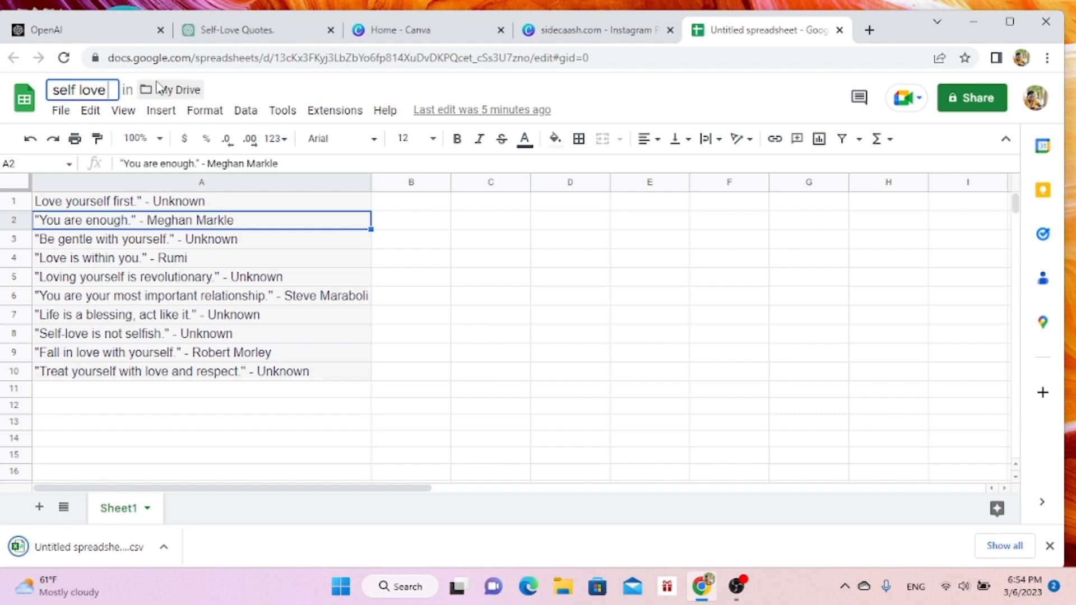
pyautogui.write('quotes')
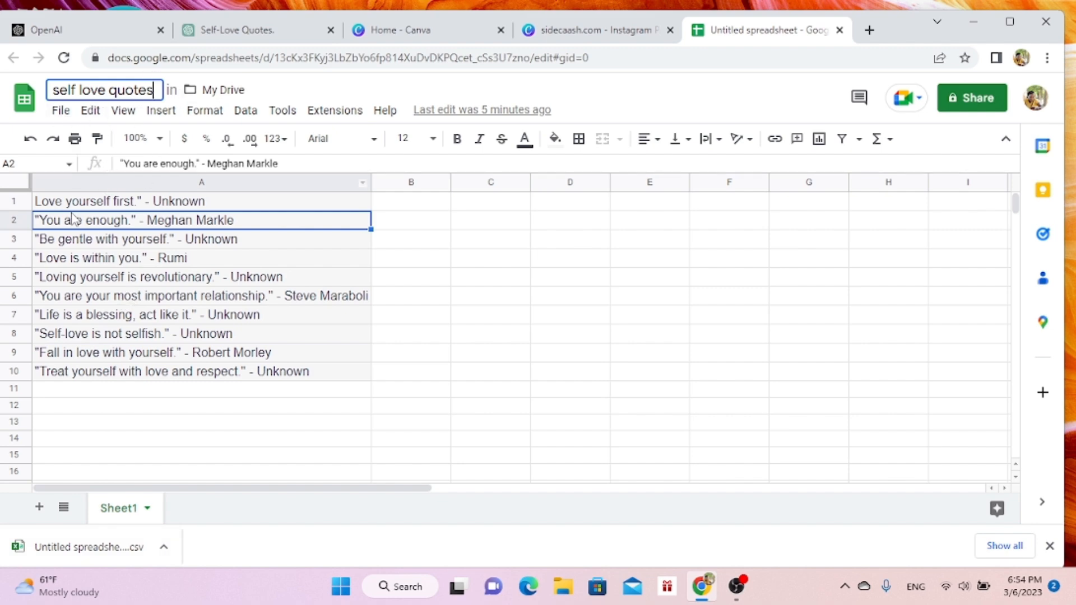
# - Download the renamed spreadsheet as a Comma Separated Values (.csv) file and switch back to Canva
pyautogui.click(60, 111)
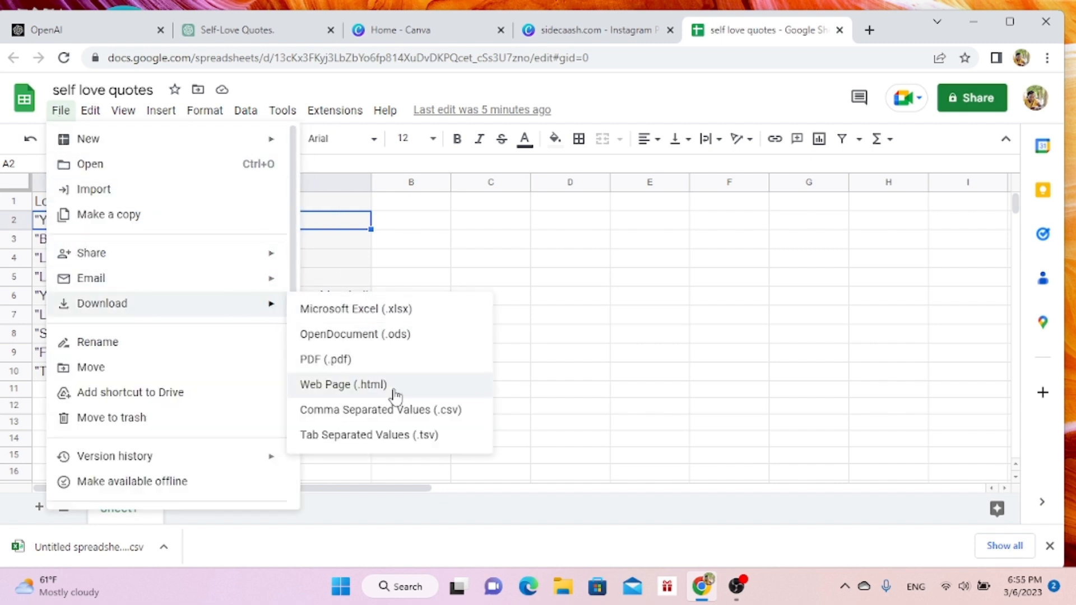
pyautogui.click(402, 415)
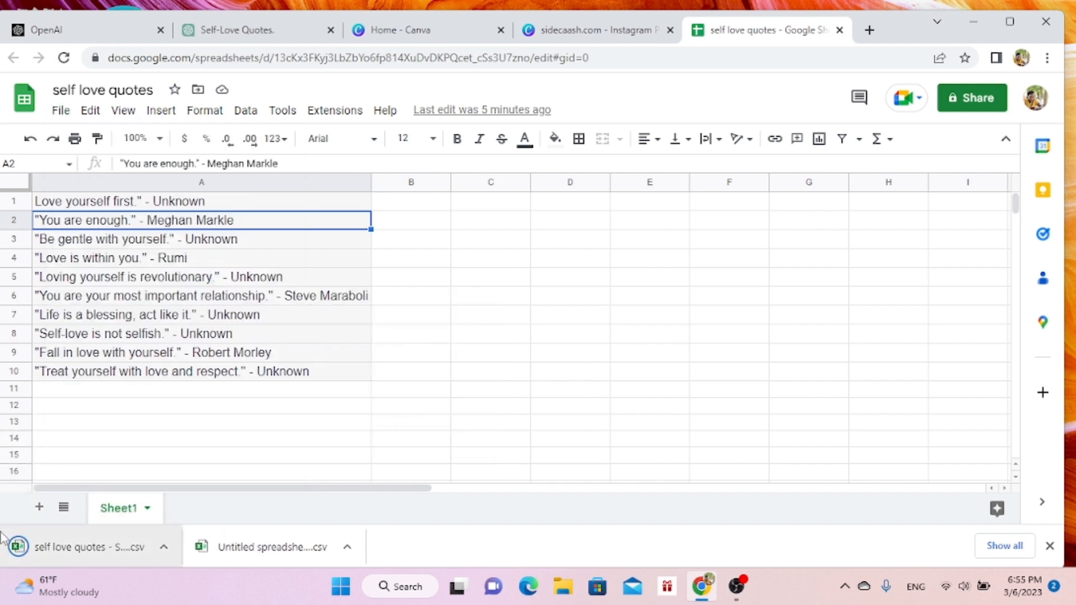
pyautogui.click(453, 22)
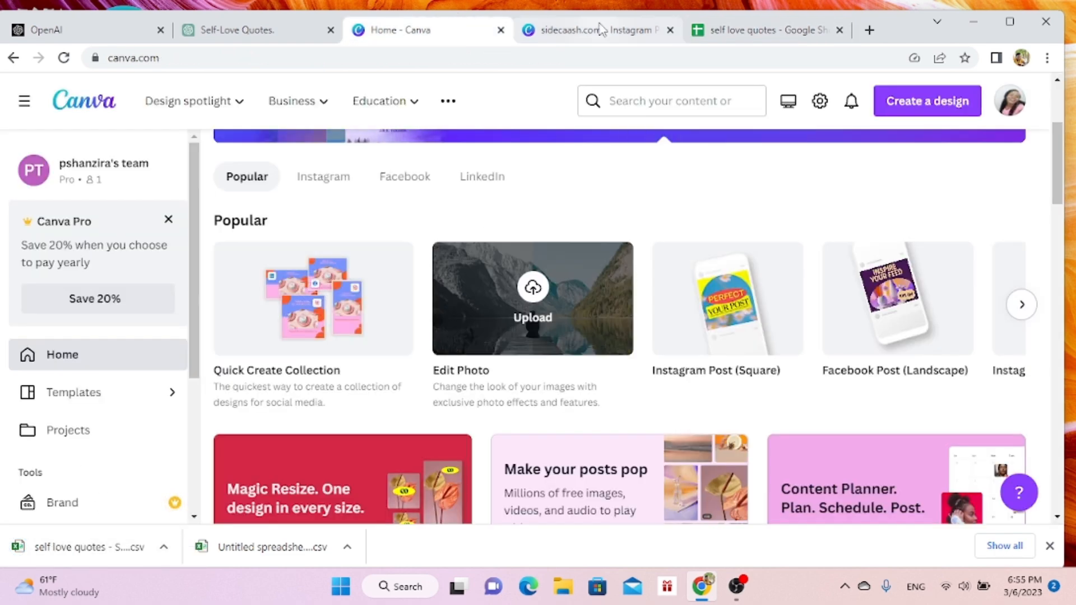
# - Return to the Instagram post design and upload the "self love quotes - Sheet1 (1)" CSV file as Bulk create data
pyautogui.click(601, 29)
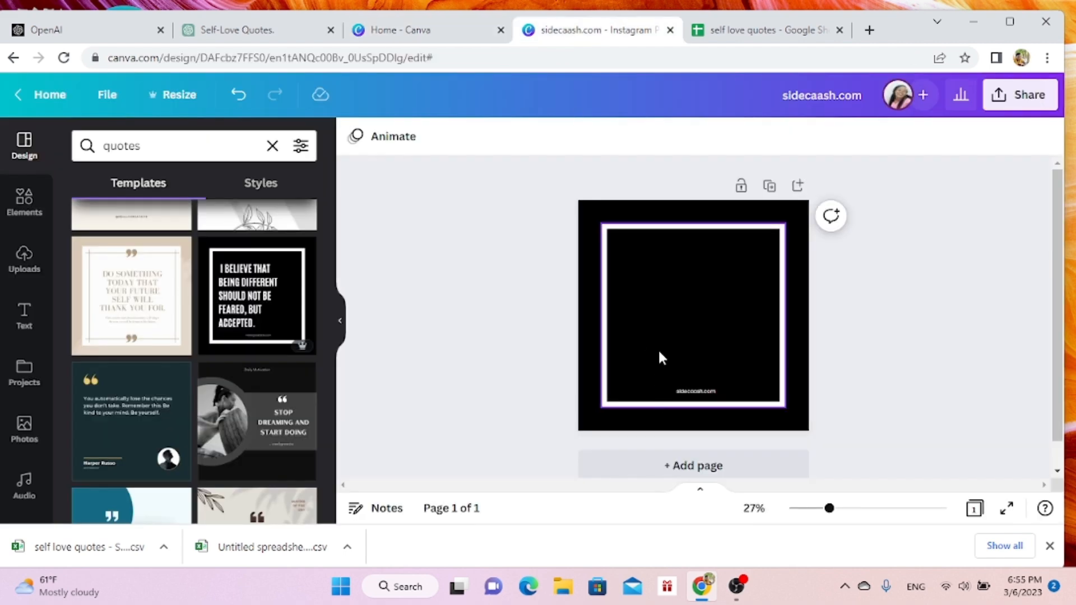
pyautogui.click(659, 357)
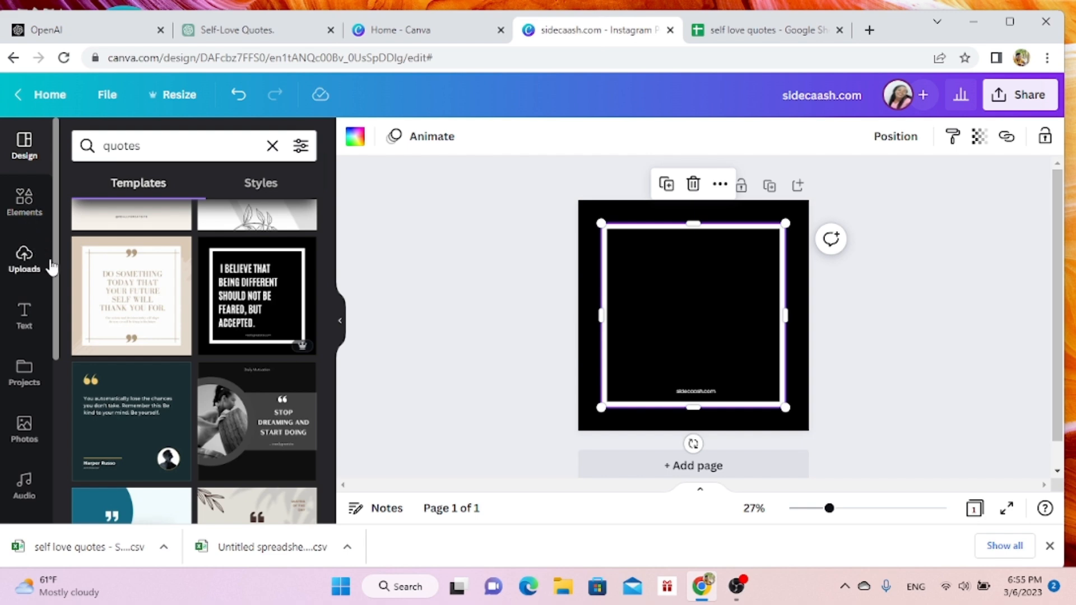
pyautogui.moveTo(56, 239); pyautogui.dragTo(64, 423)
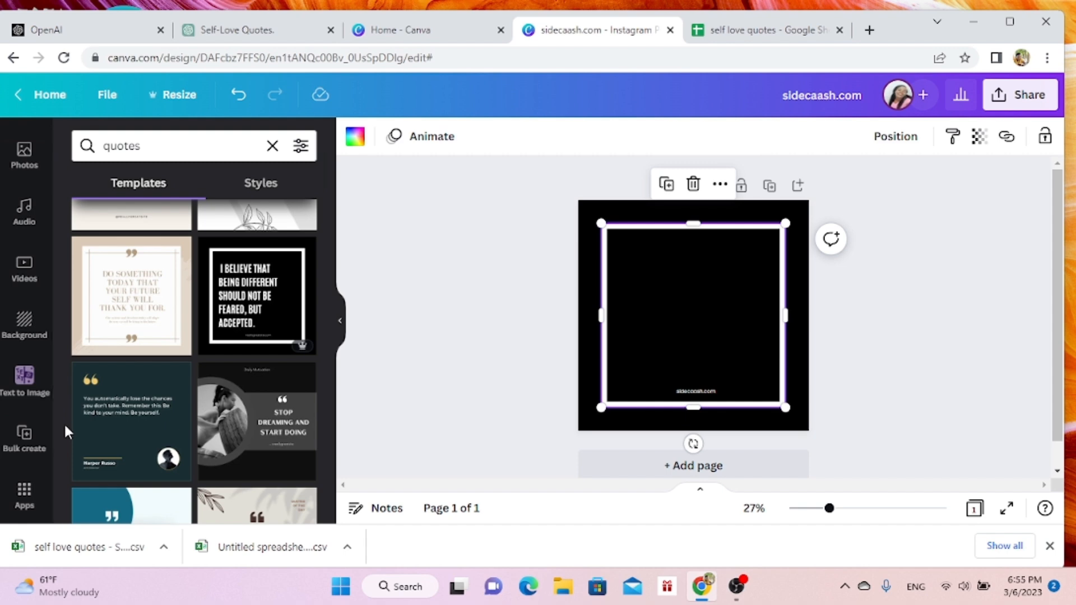
pyautogui.click(25, 439)
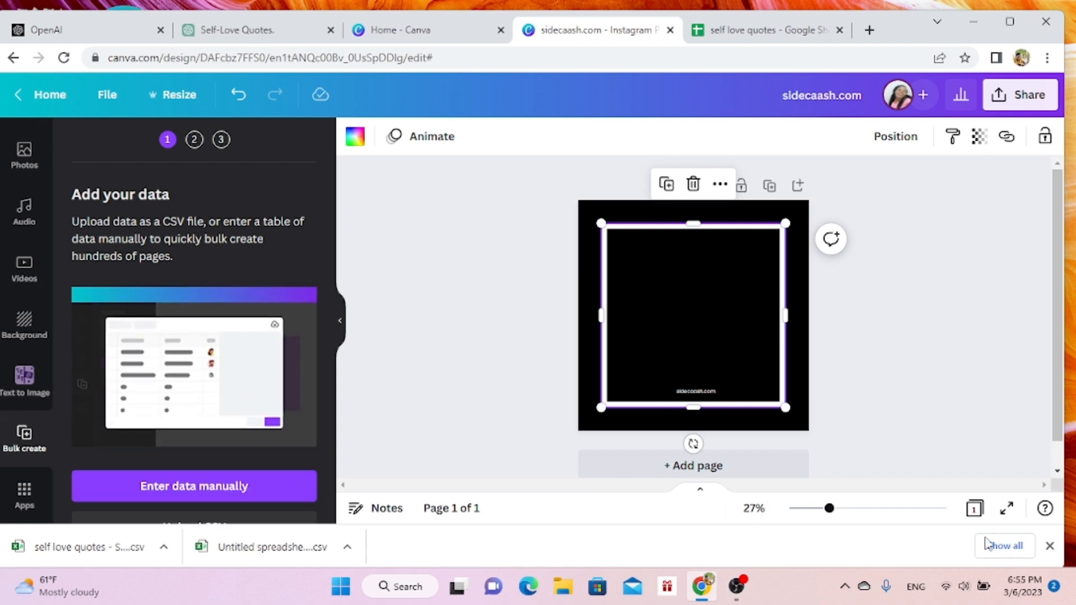
pyautogui.click(1050, 547)
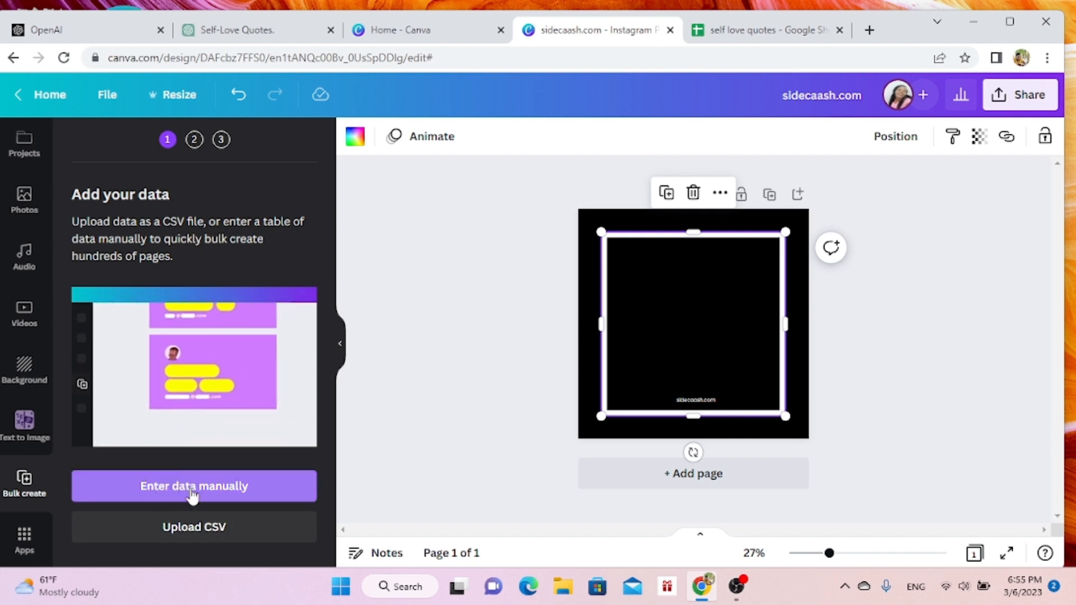
pyautogui.click(172, 531)
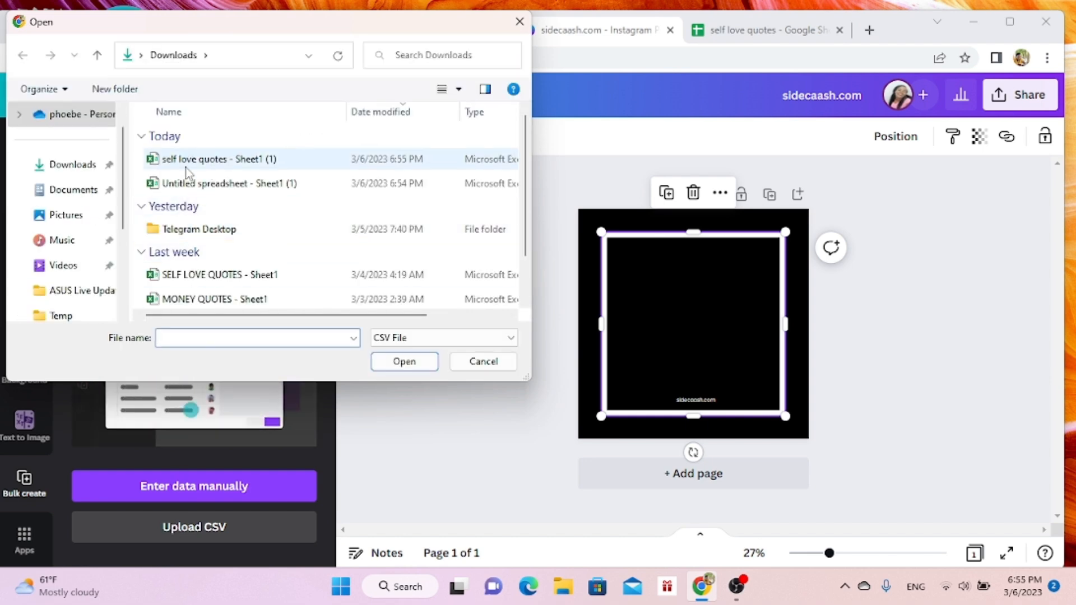
pyautogui.doubleClick(206, 160)
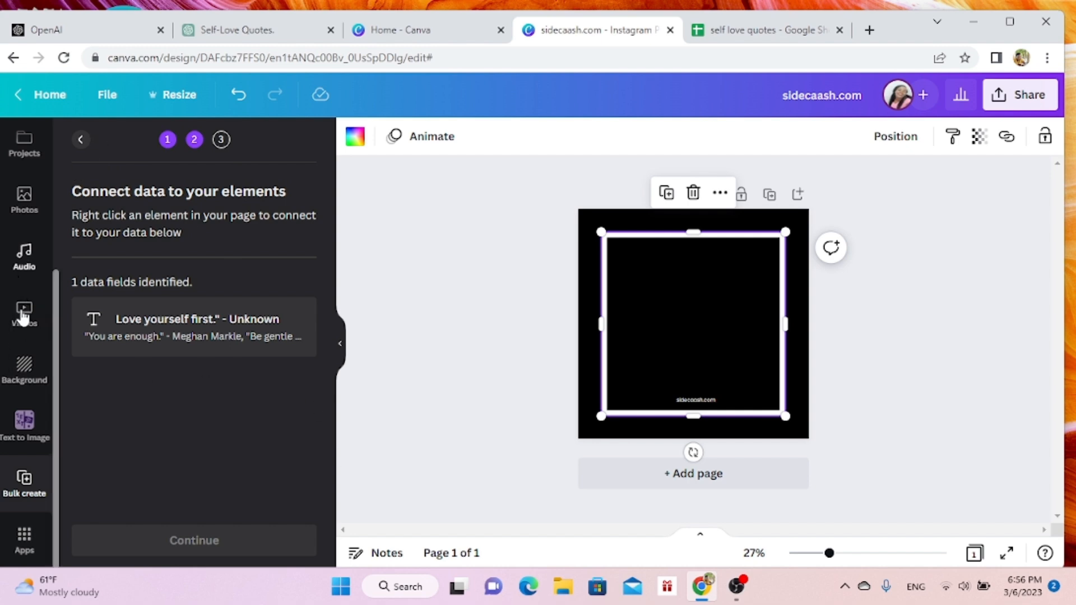
# - Add a heading to the page, place it inside the white frame above centre, and replace its text with "GOALS"
pyautogui.moveTo(56, 400); pyautogui.dragTo(59, 241)
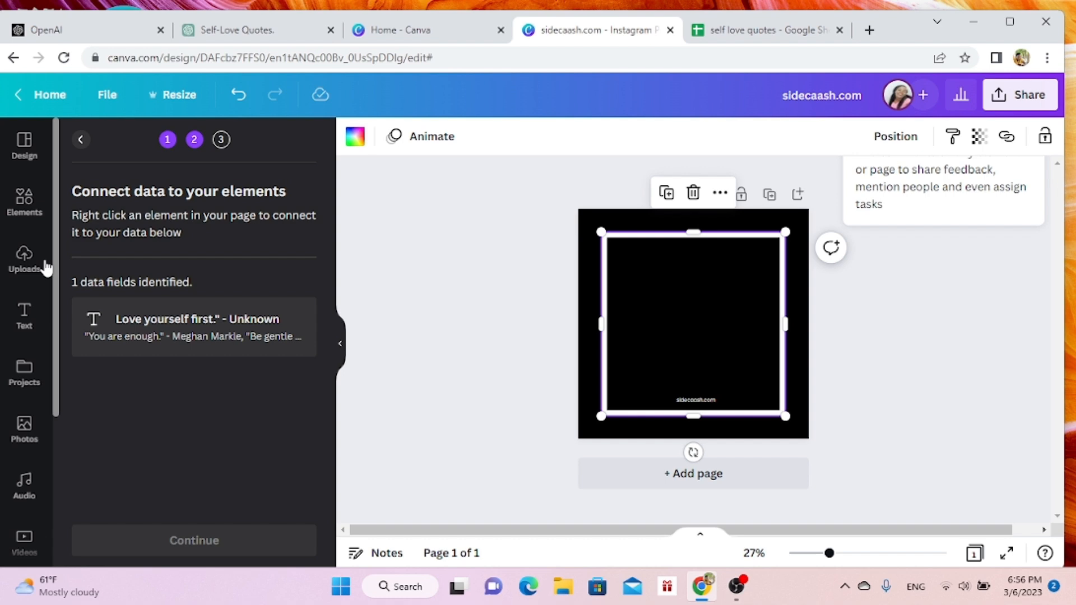
pyautogui.click(25, 318)
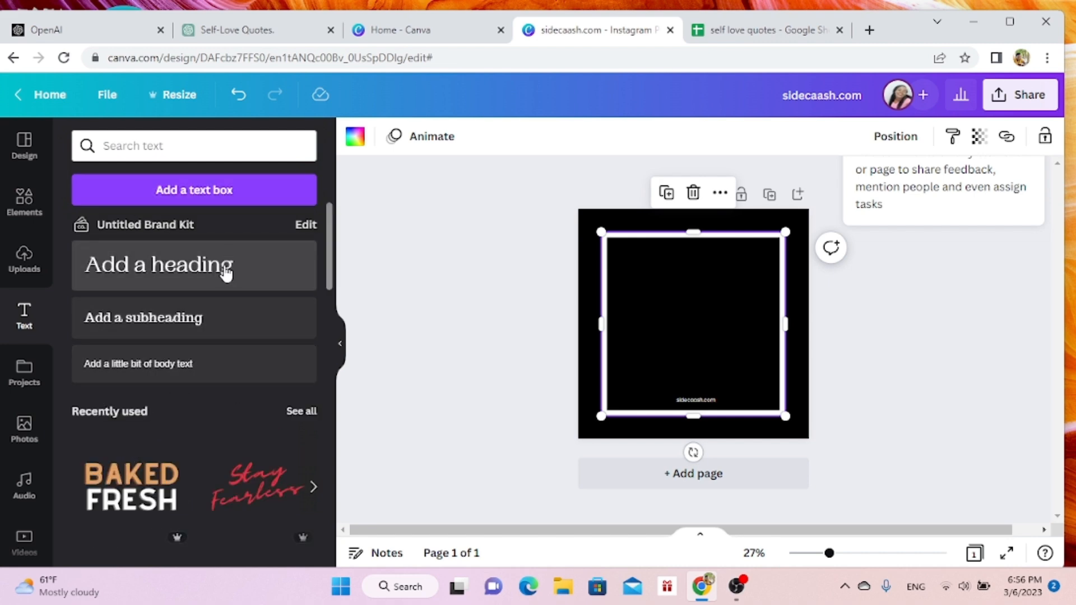
pyautogui.click(226, 274)
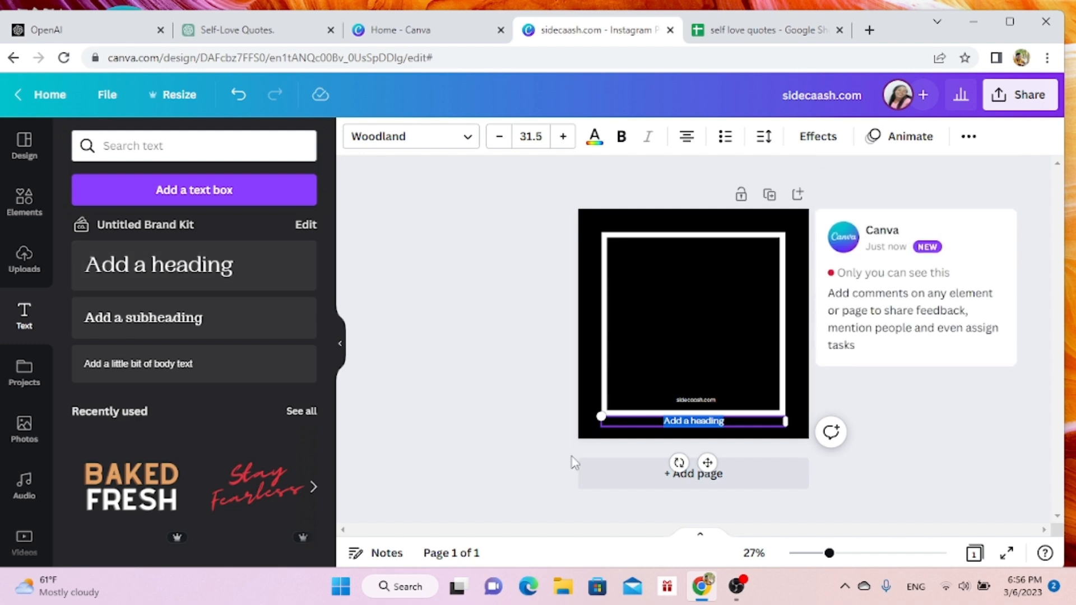
pyautogui.moveTo(708, 463); pyautogui.dragTo(703, 338)
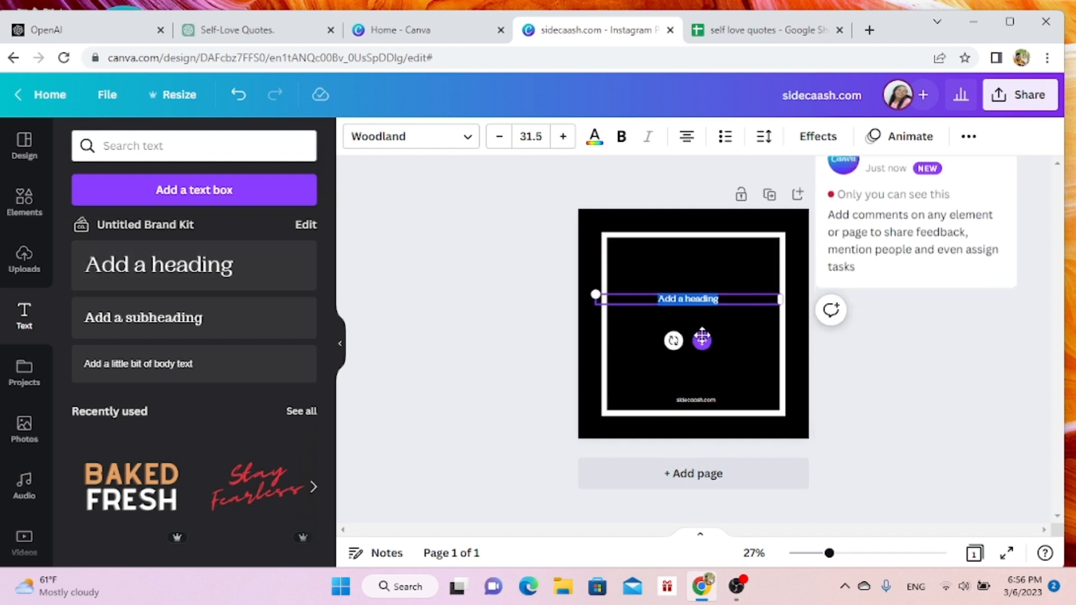
pyautogui.write('m')
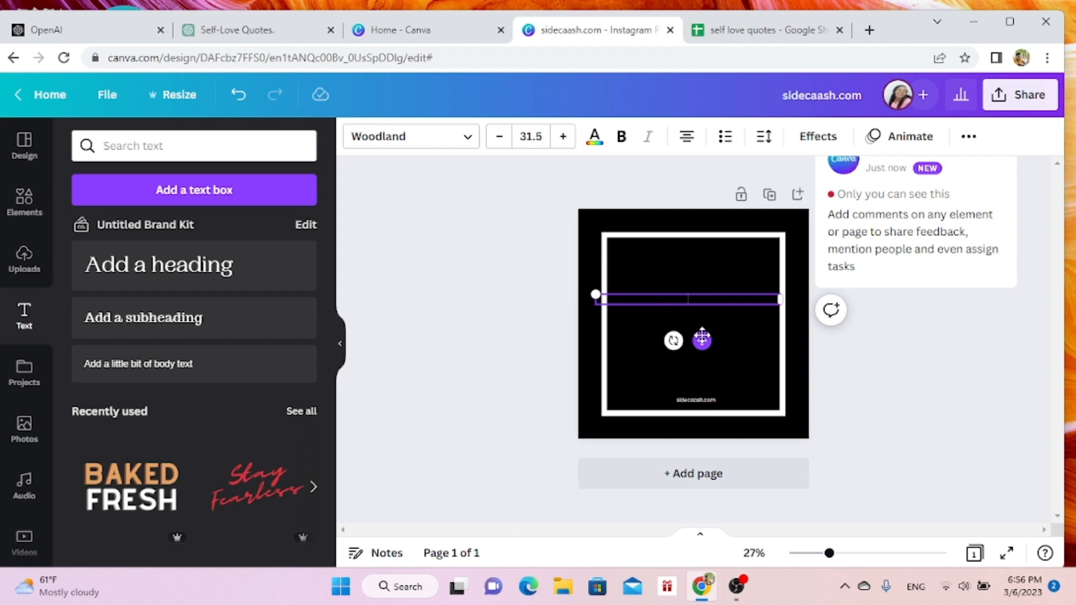
pyautogui.write('S')
# - Set the font of the "GOALS" heading to Intro Rust
pyautogui.click(450, 146)
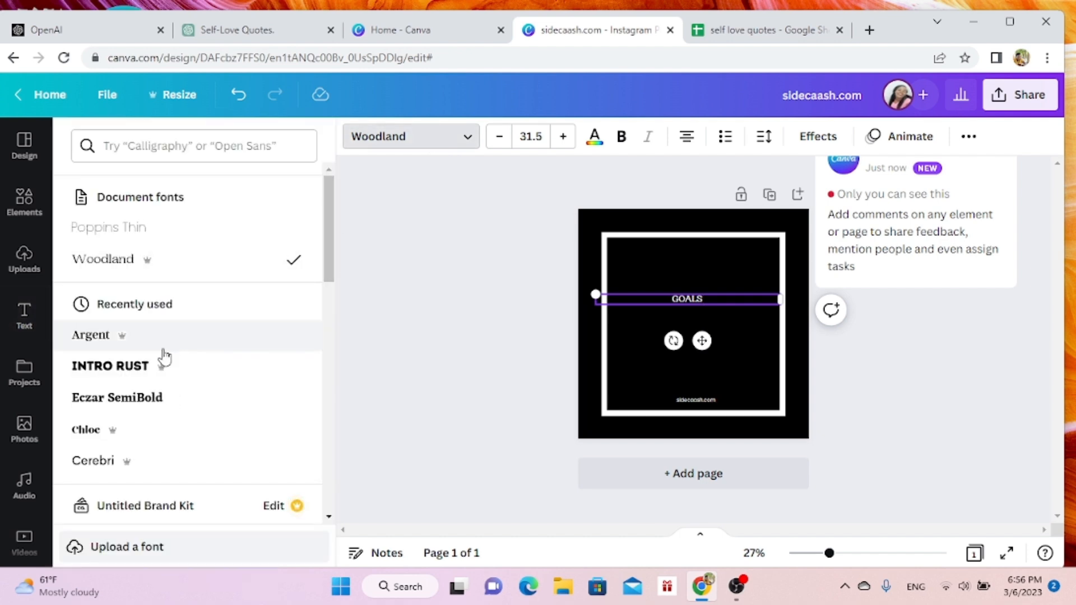
pyautogui.click(130, 375)
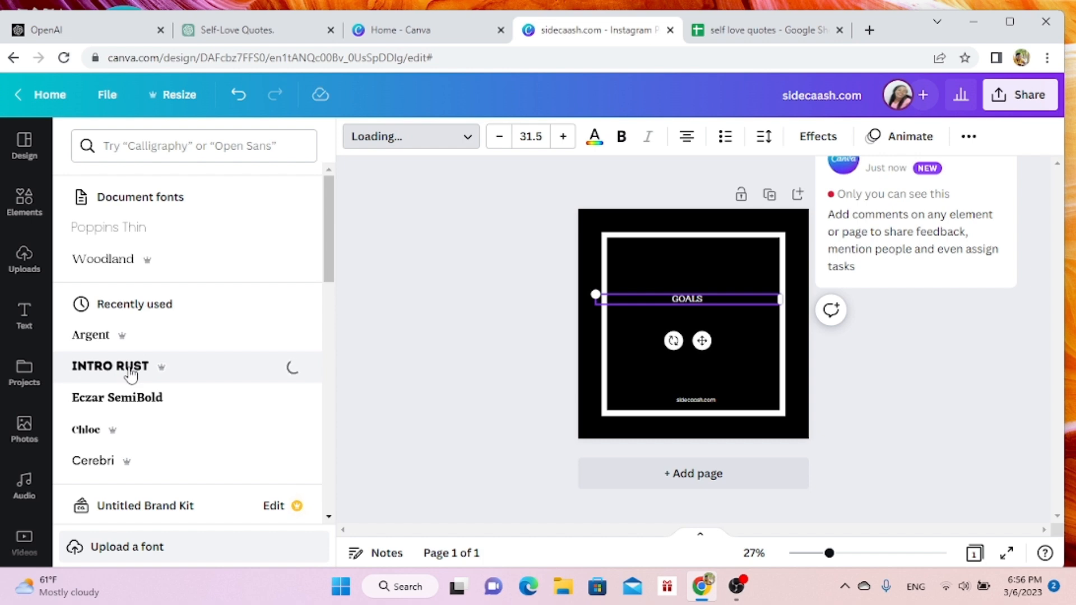
pyautogui.click(476, 328)
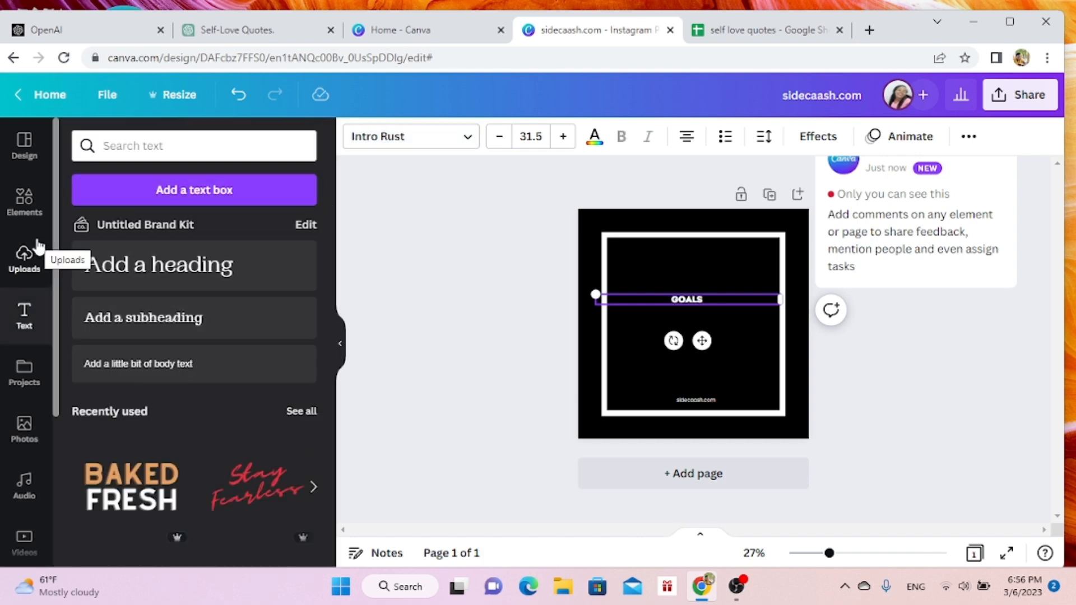
# - Return to Bulk create and connect the "GOALS" heading to the "Love yourself first." - Unknown data field
pyautogui.moveTo(55, 234); pyautogui.dragTo(71, 450)
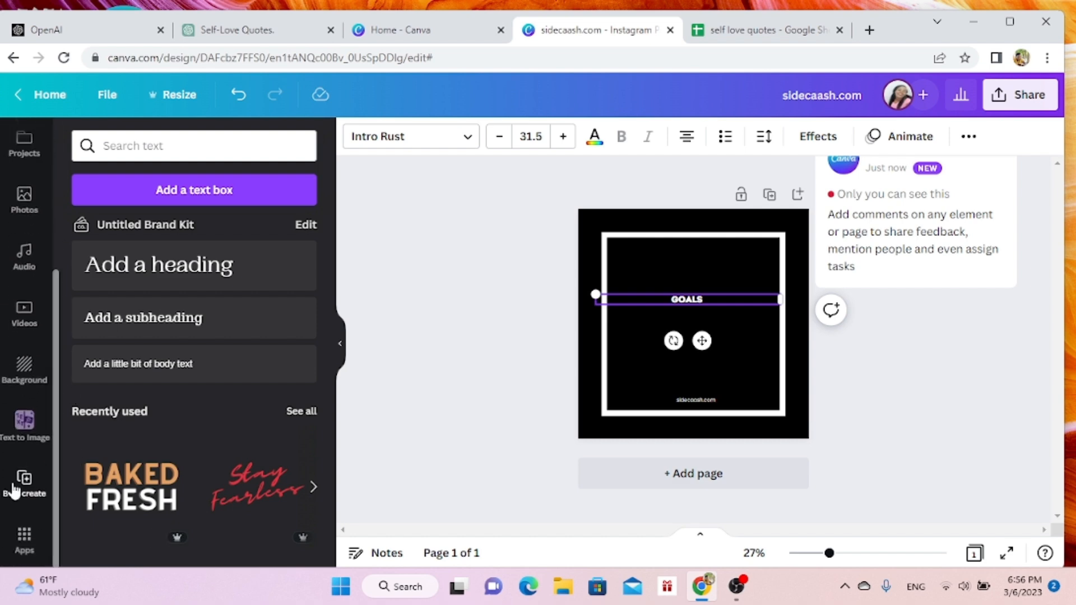
pyautogui.click(31, 482)
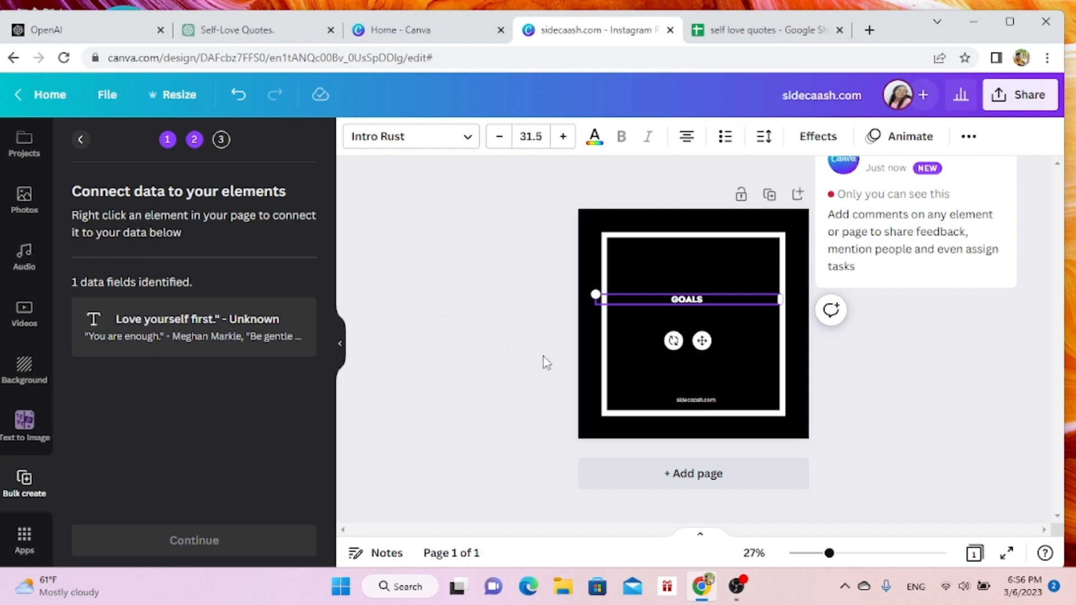
pyautogui.click(685, 261)
pyautogui.click(690, 300)
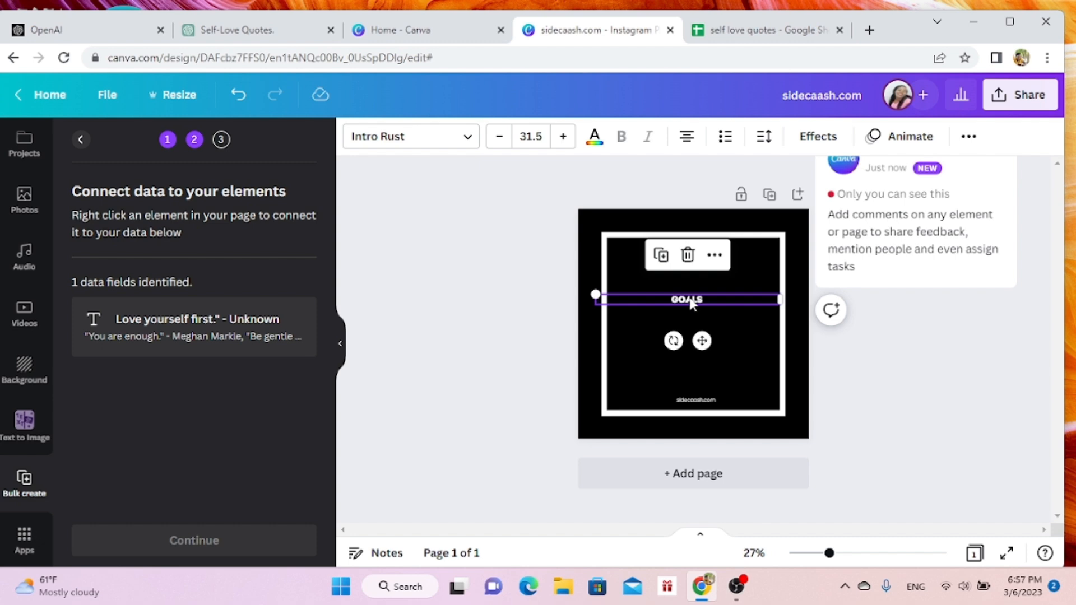
pyautogui.click(717, 258)
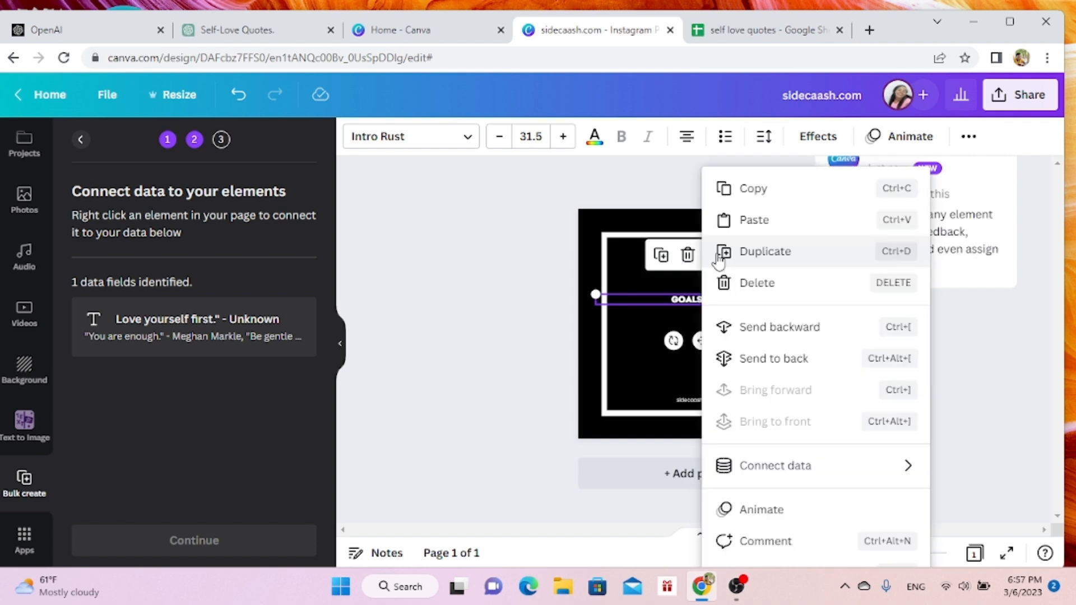
pyautogui.moveTo(812, 486)
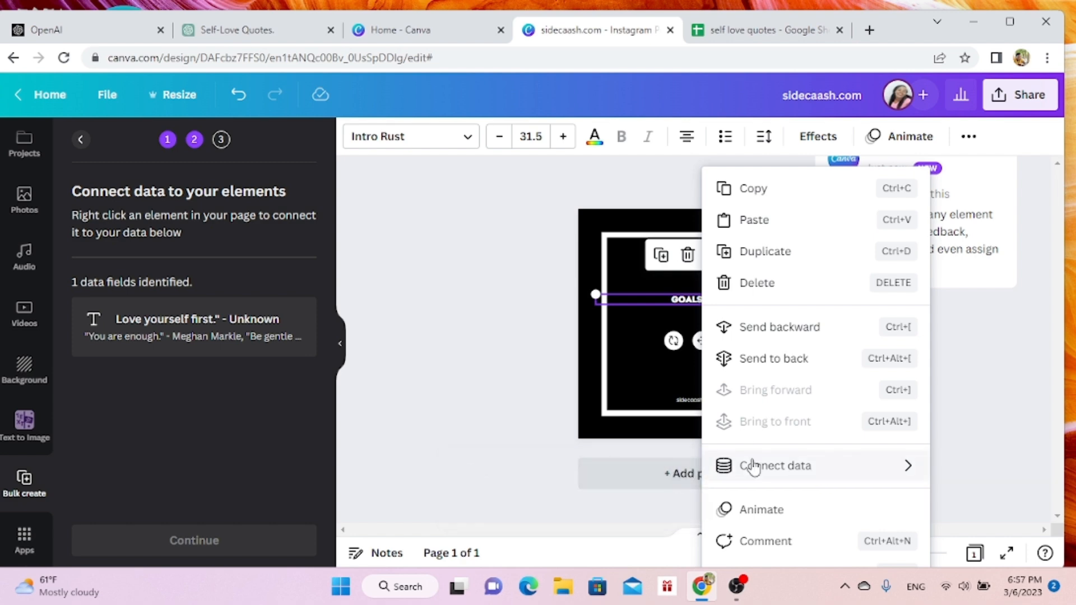
pyautogui.click(669, 304)
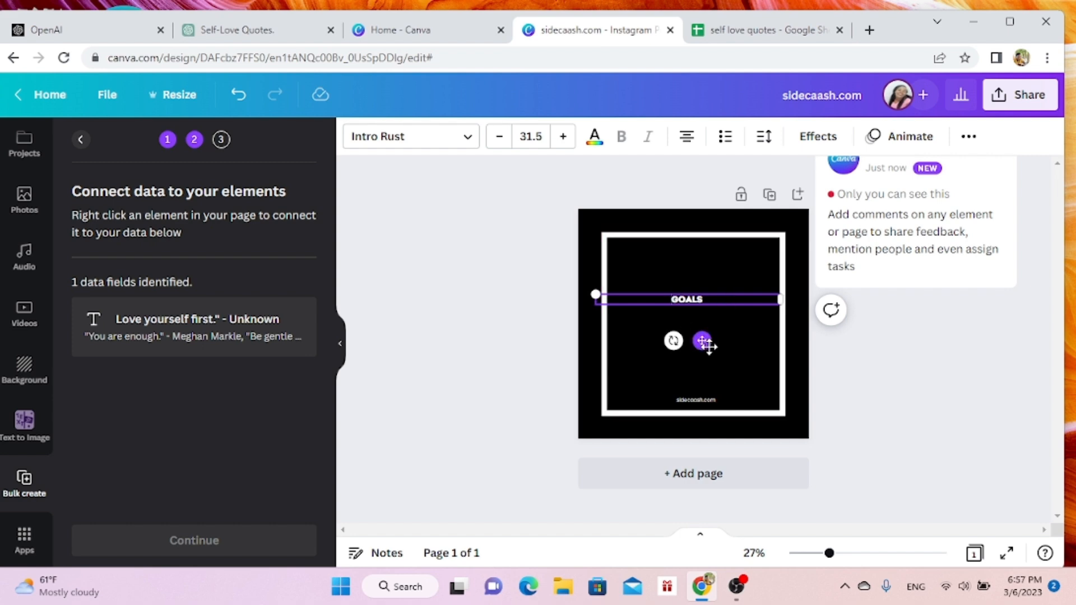
pyautogui.click(743, 350)
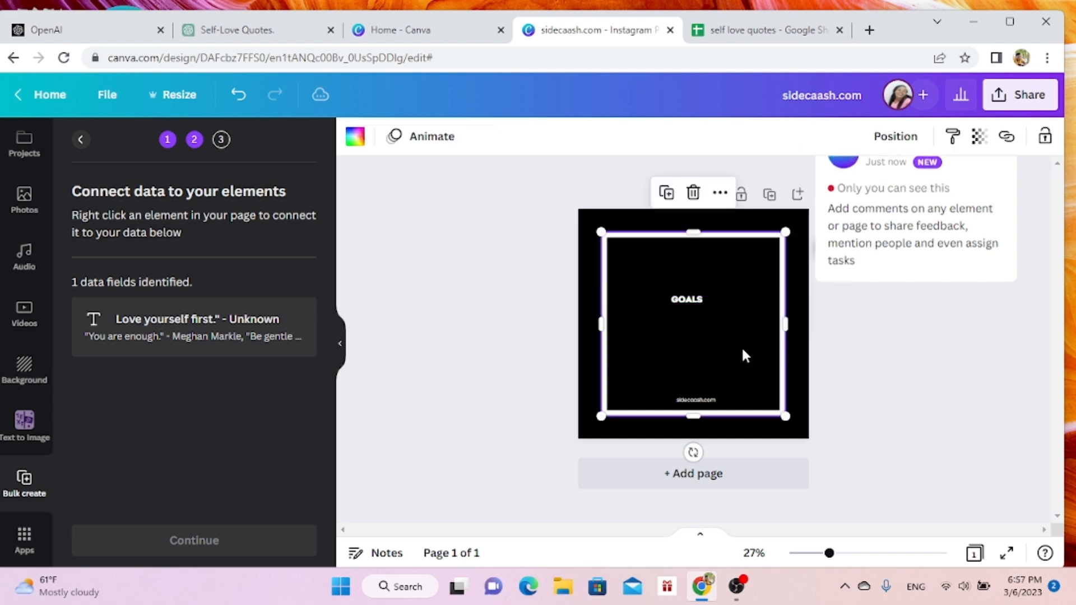
pyautogui.click(698, 300)
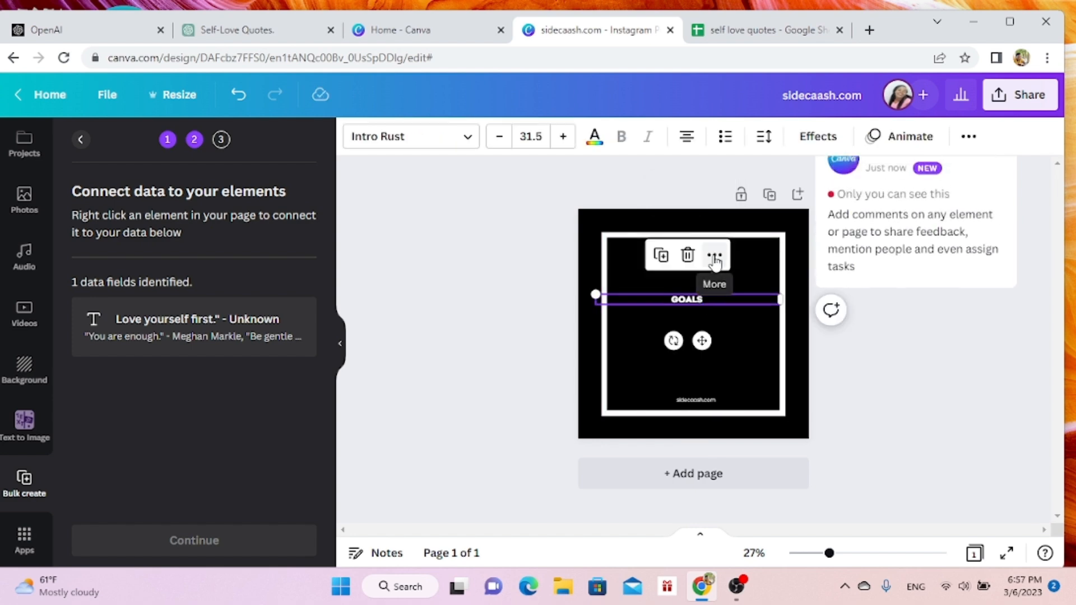
pyautogui.click(715, 257)
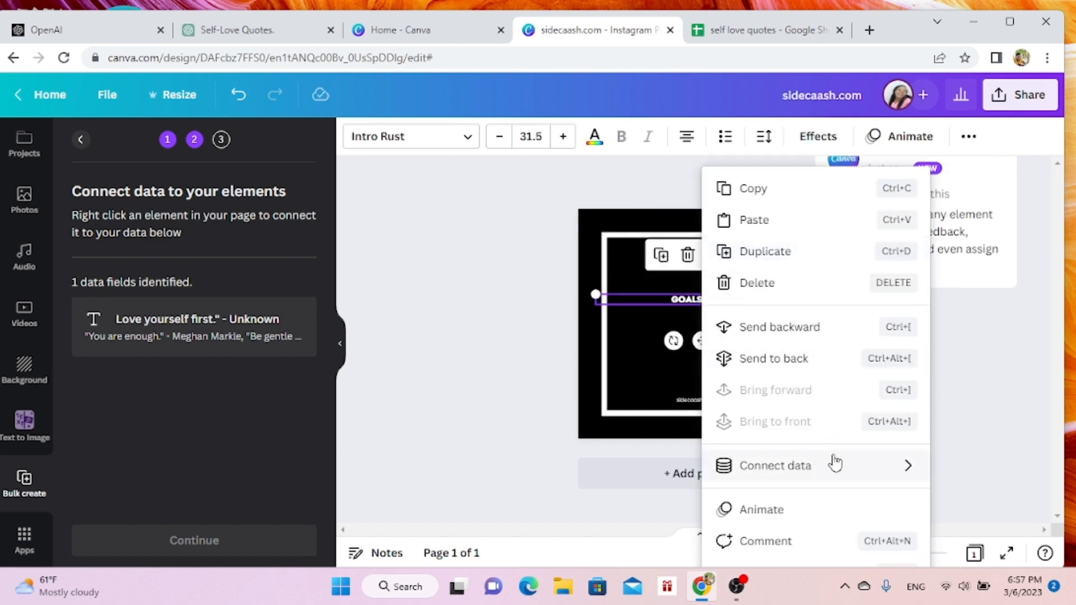
pyautogui.moveTo(836, 468)
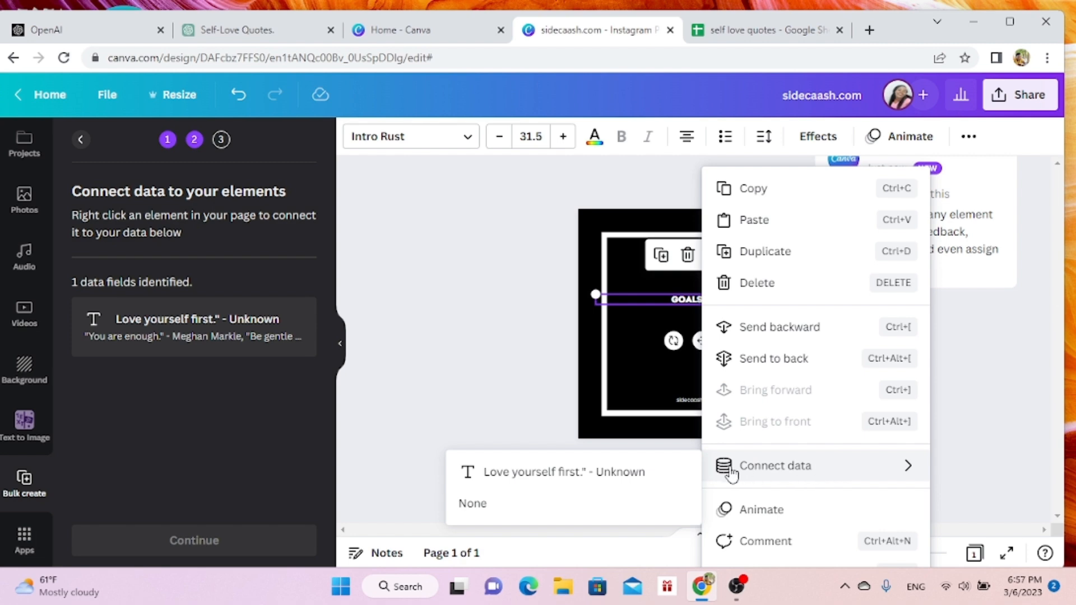
pyautogui.click(649, 474)
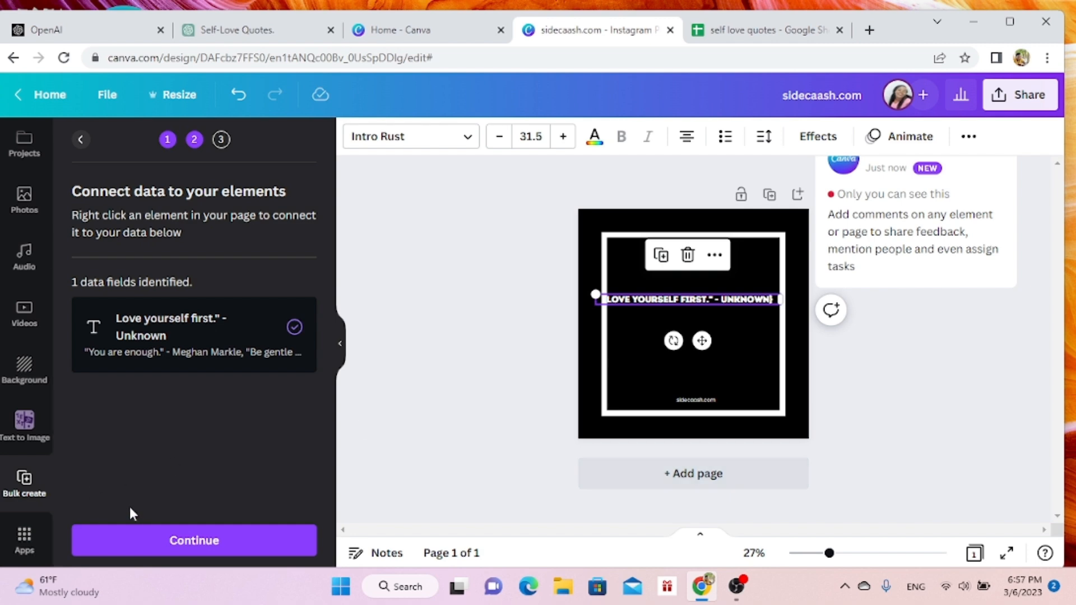
# - Generate the 9 pages from all selected quotes in the connected data and look over the first ones
pyautogui.click(185, 542)
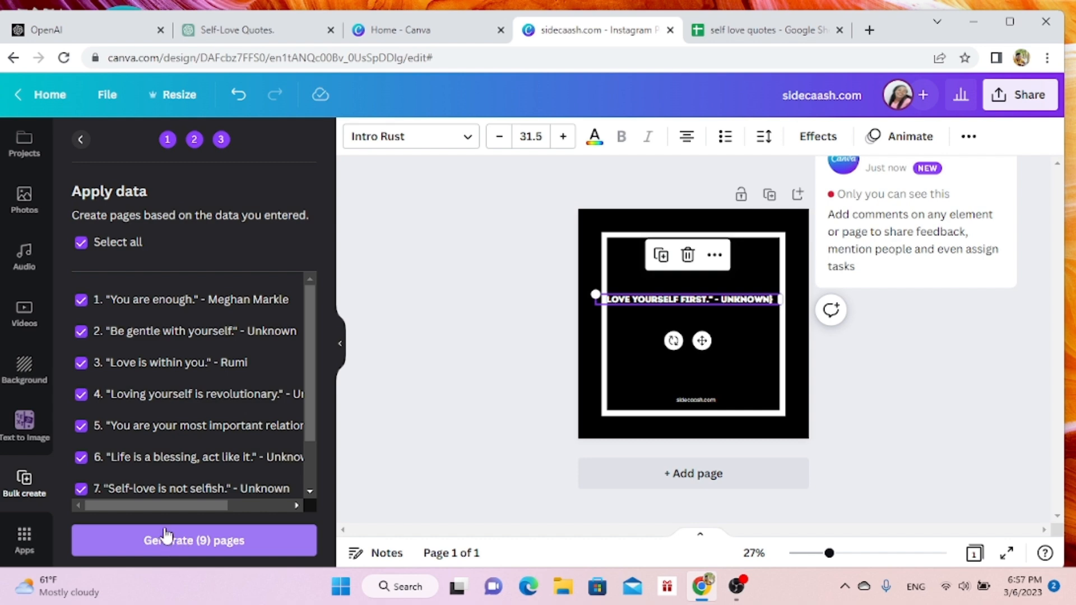
pyautogui.click(197, 542)
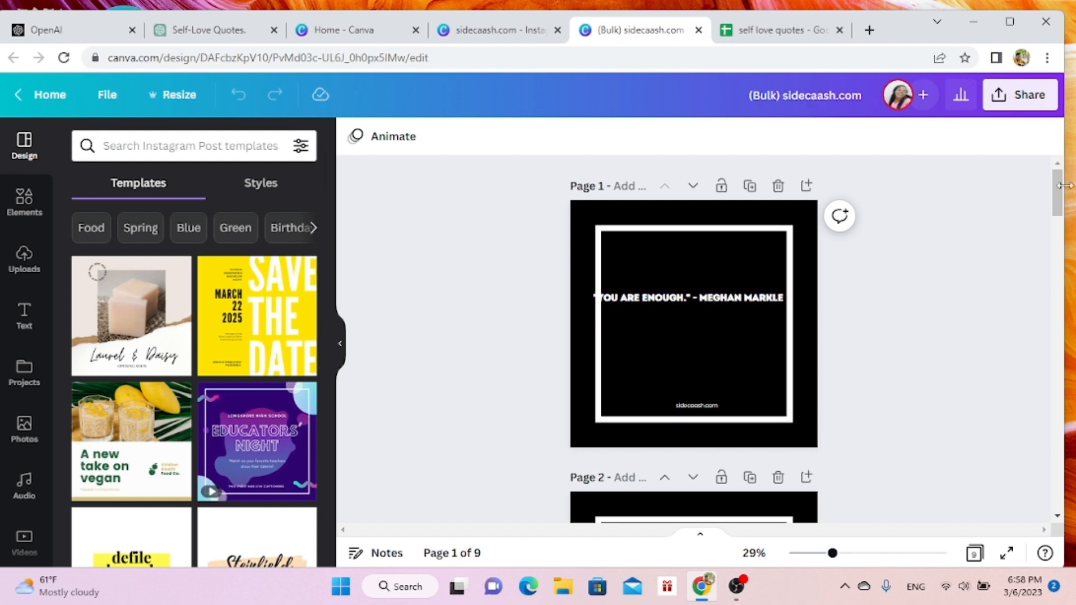
pyautogui.moveTo(1063, 197); pyautogui.dragTo(1062, 212)
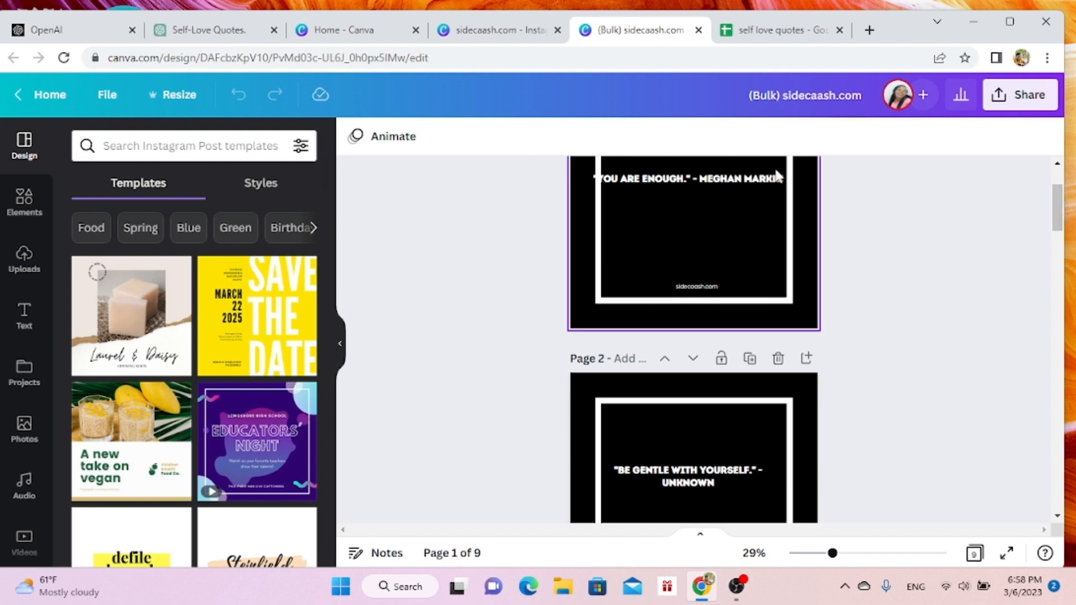
pyautogui.moveTo(1059, 208); pyautogui.dragTo(1059, 193)
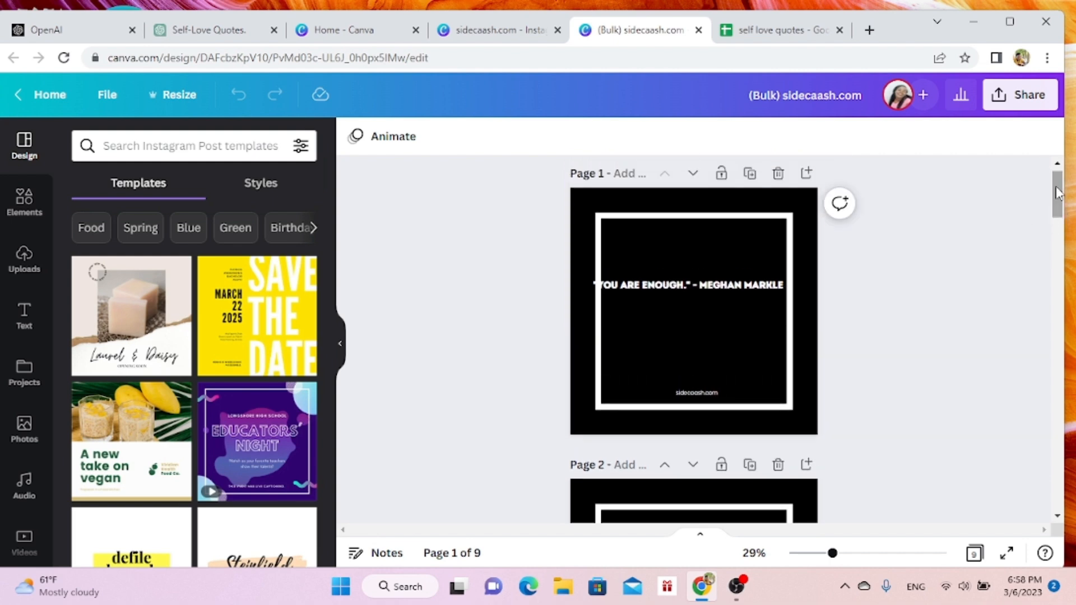
# - Put the attribution of the page 1 quote on its own line, enlarge the text to size 36, and look through the other pages
pyautogui.click(706, 287)
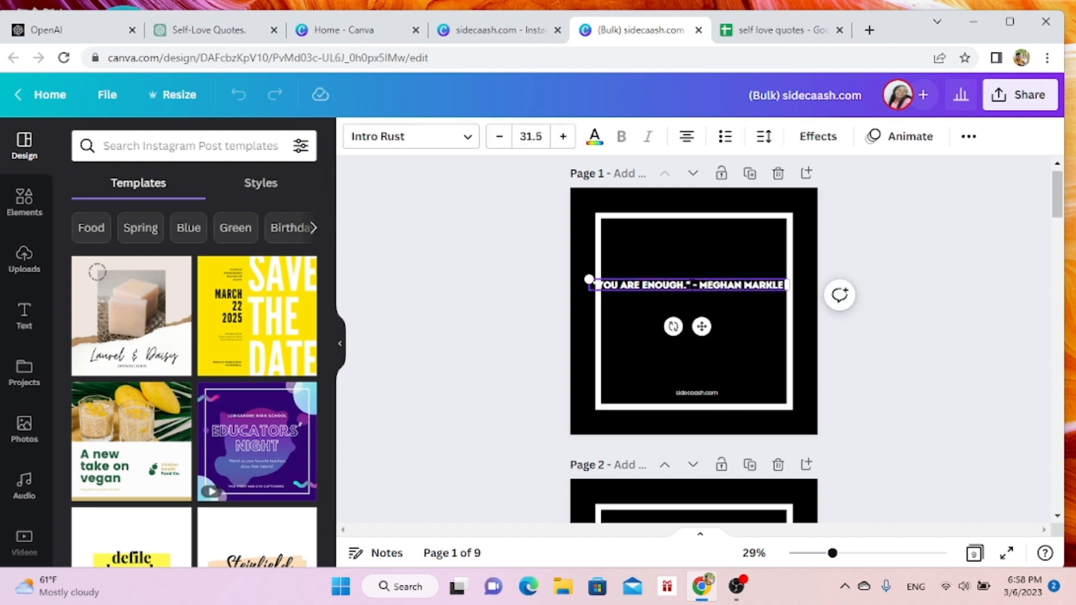
pyautogui.press('Return')
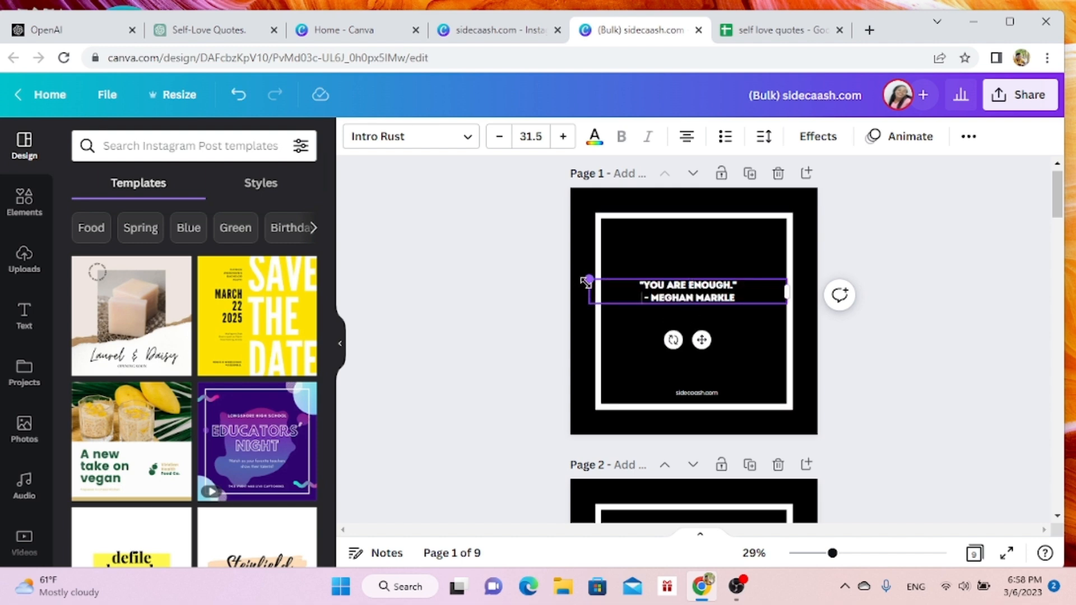
pyautogui.moveTo(587, 273); pyautogui.dragTo(561, 270)
pyautogui.hotkey('ctrl', 'a')
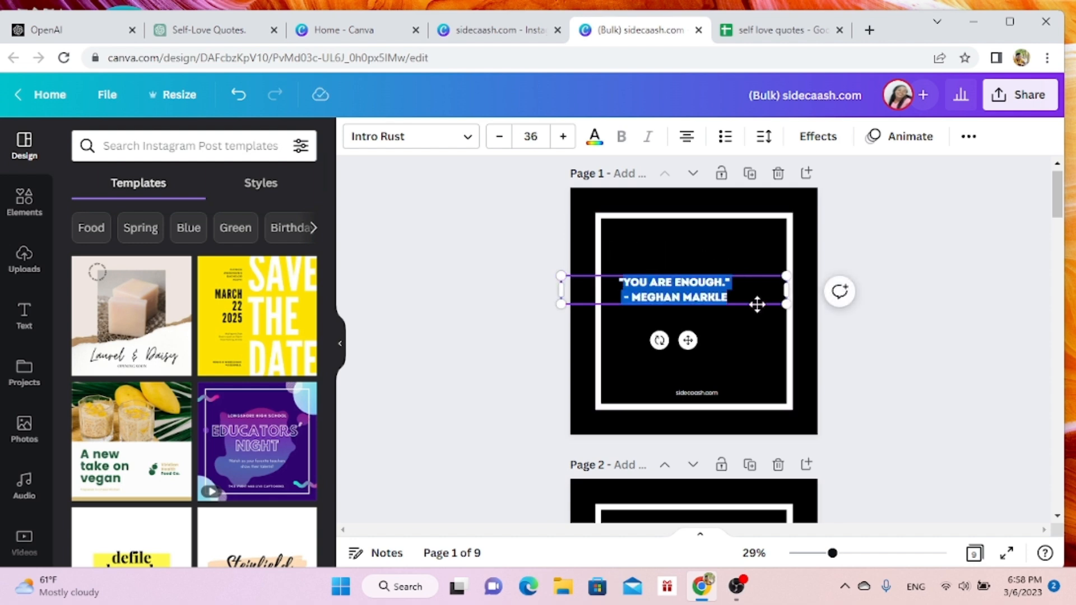
pyautogui.click(748, 359)
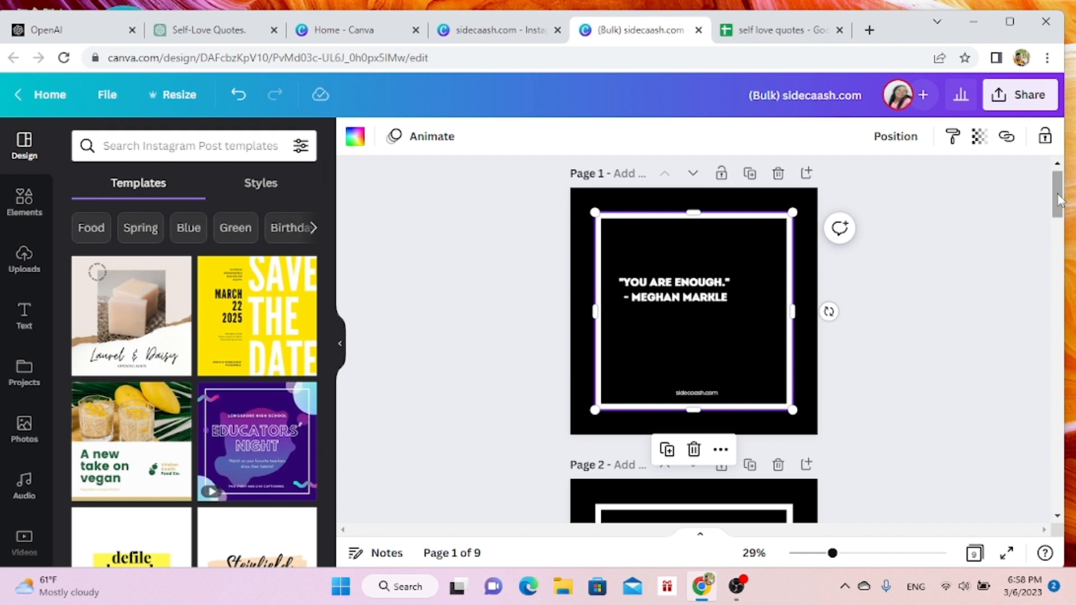
pyautogui.moveTo(1058, 201); pyautogui.dragTo(1058, 500)
pyautogui.scroll(20, 1026, 252)
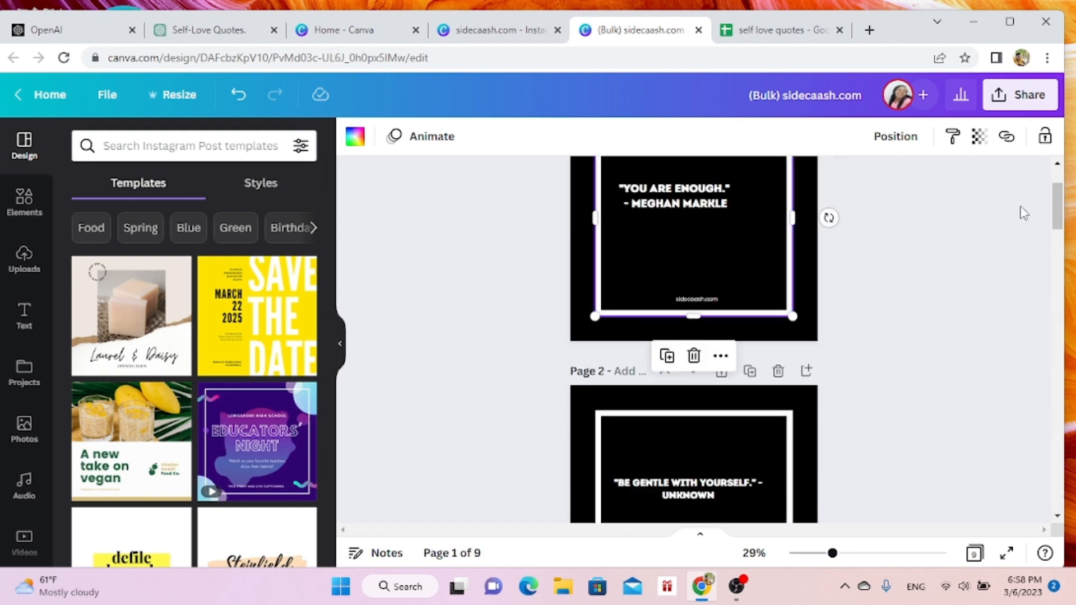
# - Change the black page background to the default solid pink across all pages and look over the recolored pages
pyautogui.click(814, 312)
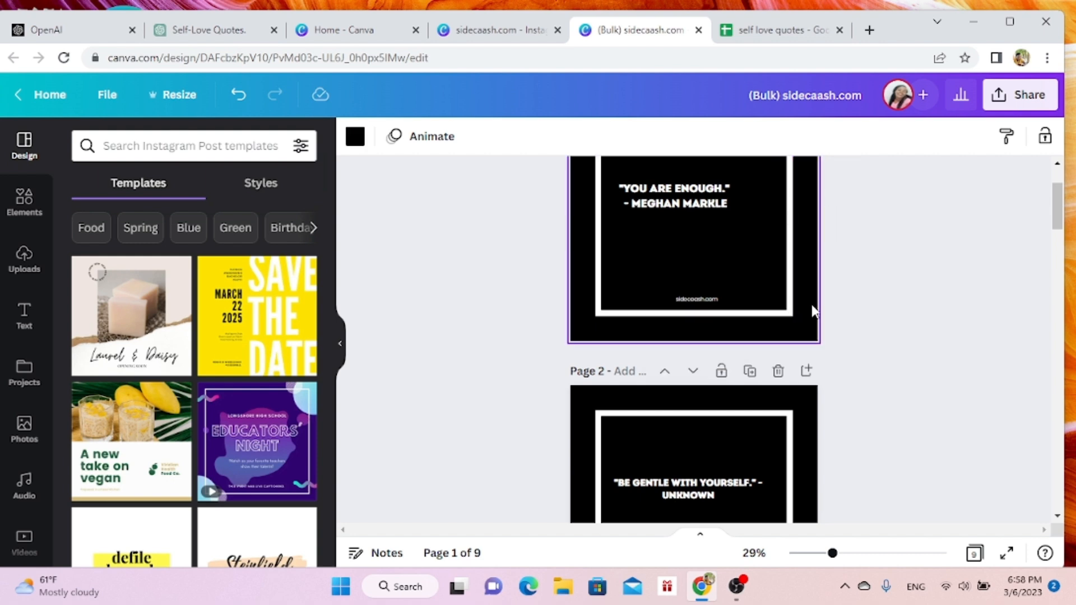
pyautogui.click(357, 138)
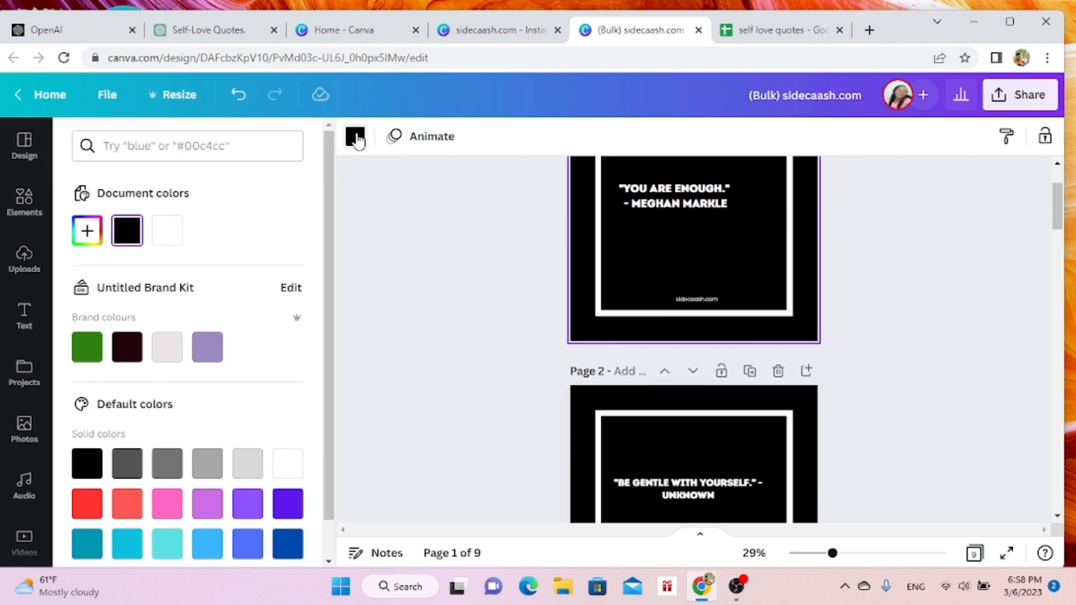
pyautogui.click(212, 348)
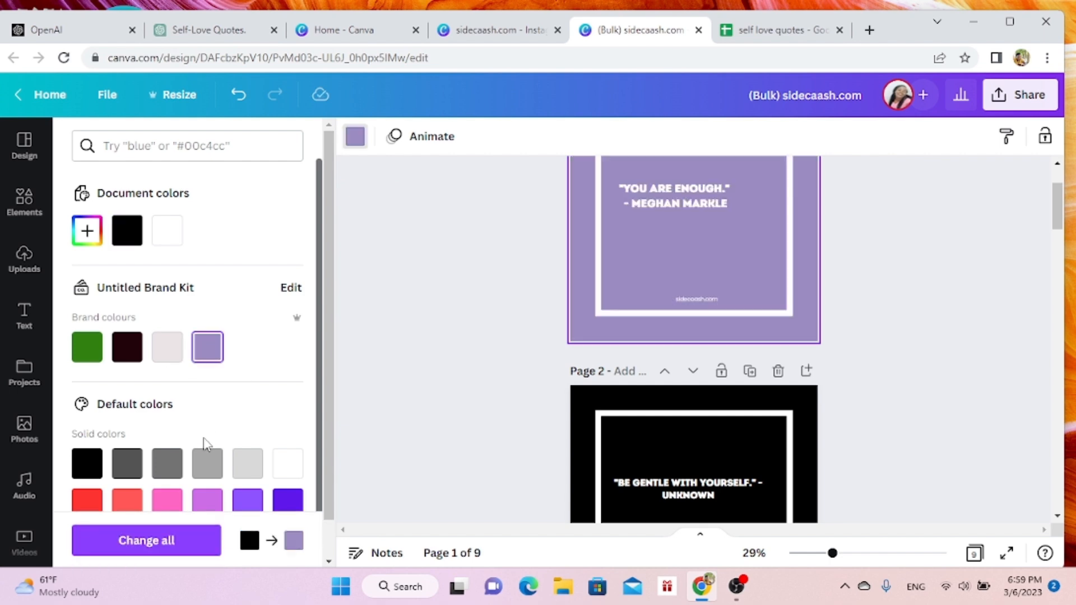
pyautogui.click(166, 497)
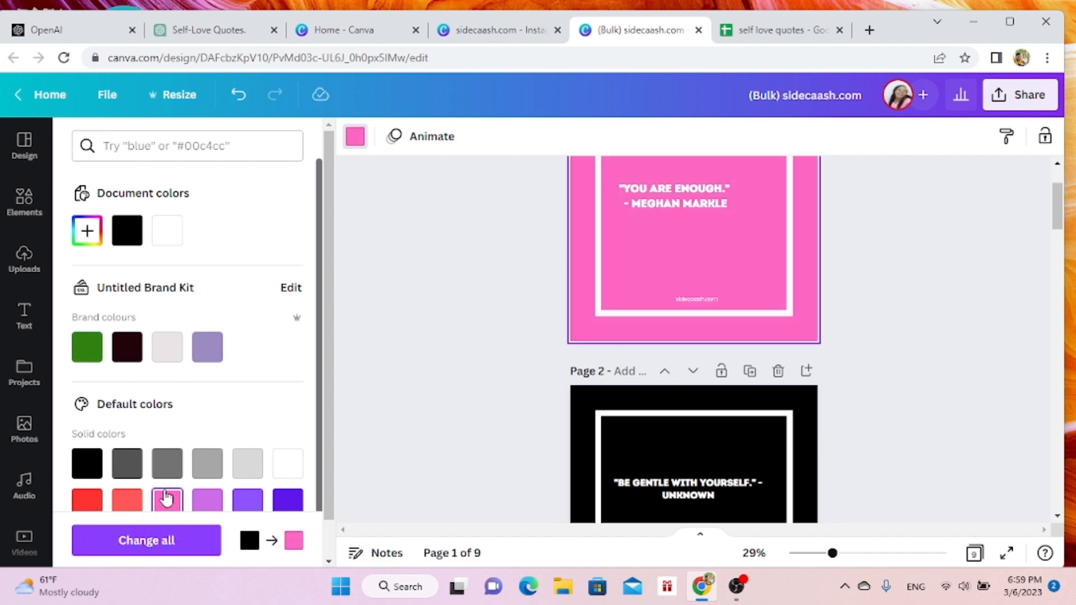
pyautogui.click(151, 550)
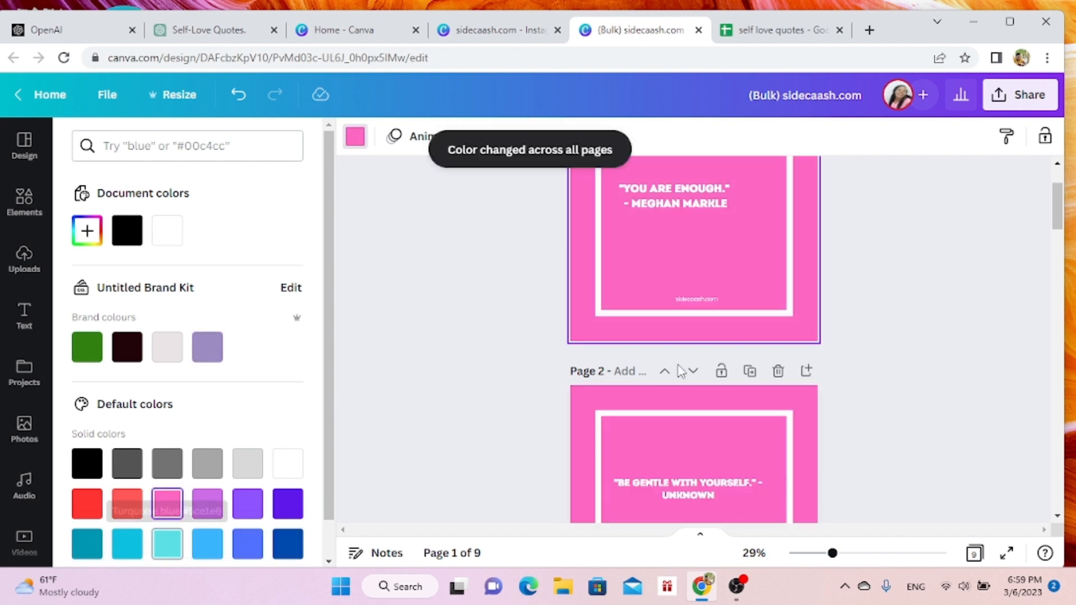
pyautogui.moveTo(1060, 211)
pyautogui.mouseDown()
pyautogui.moveTo(1062, 330)
pyautogui.moveTo(1044, 207)
pyautogui.mouseUp()
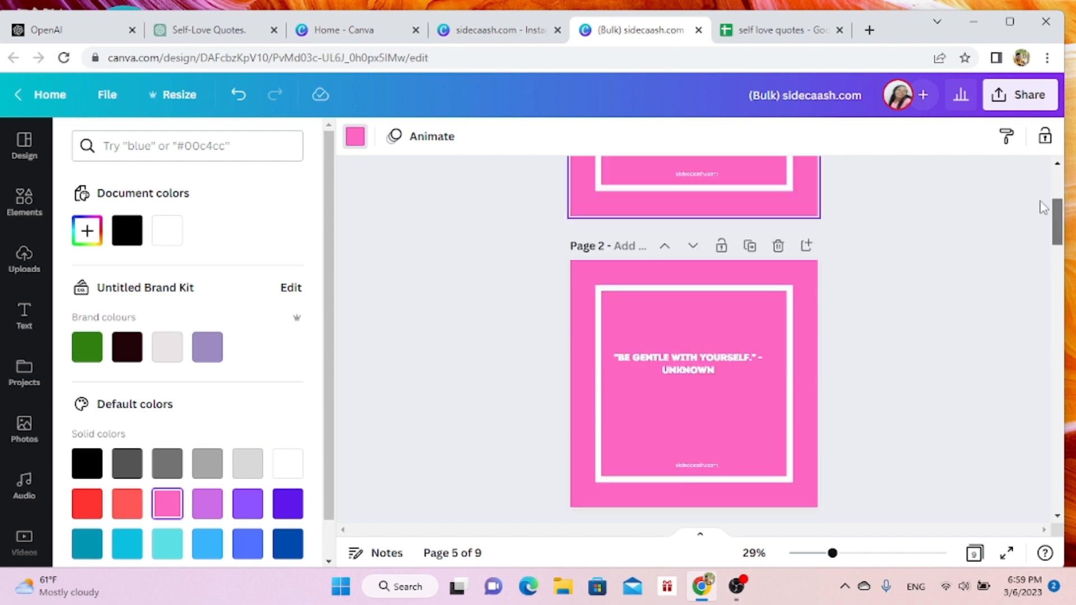
pyautogui.scroll(3, 1043, 207)
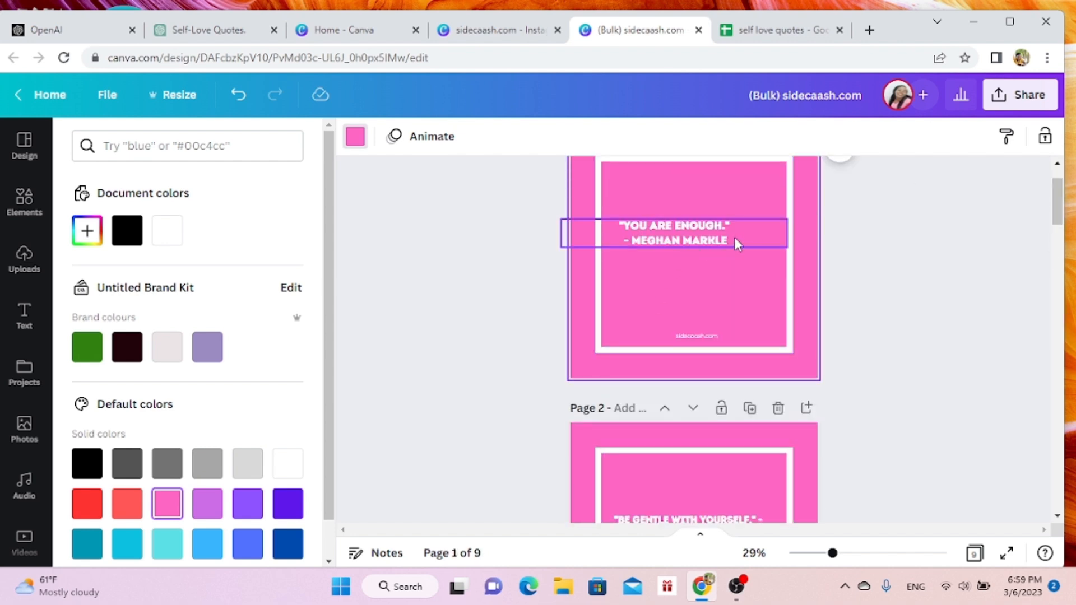
# - Recolor only the page 1 background light blue and only the page 2 background with the purple brand color
pyautogui.moveTo(1058, 215); pyautogui.dragTo(1014, 145)
pyautogui.scroll(10, 1059, 258)
pyautogui.scroll(-2, 1052, 242)
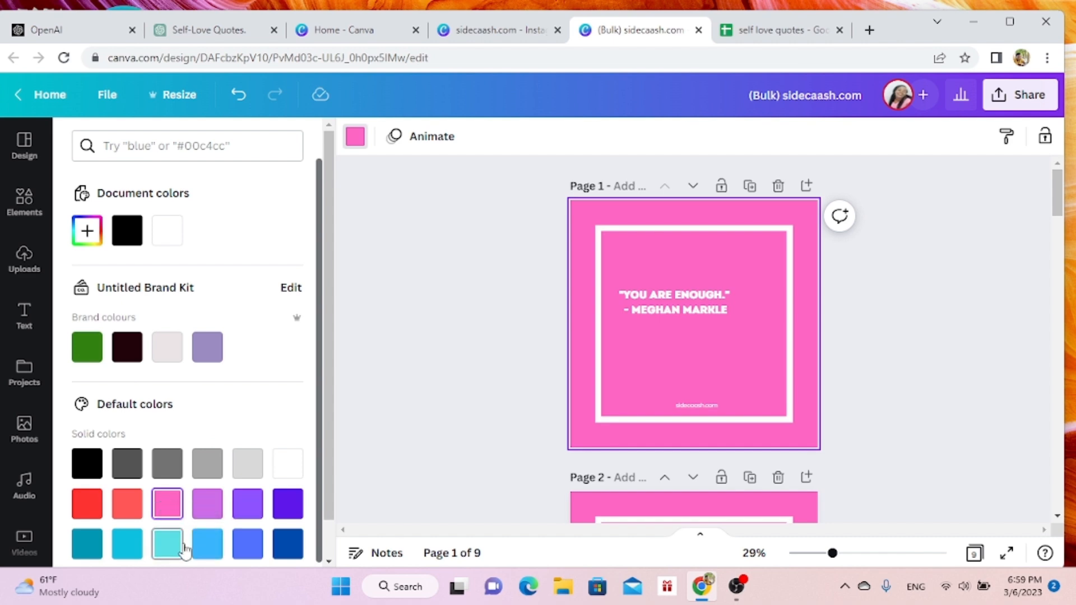
pyautogui.click(207, 543)
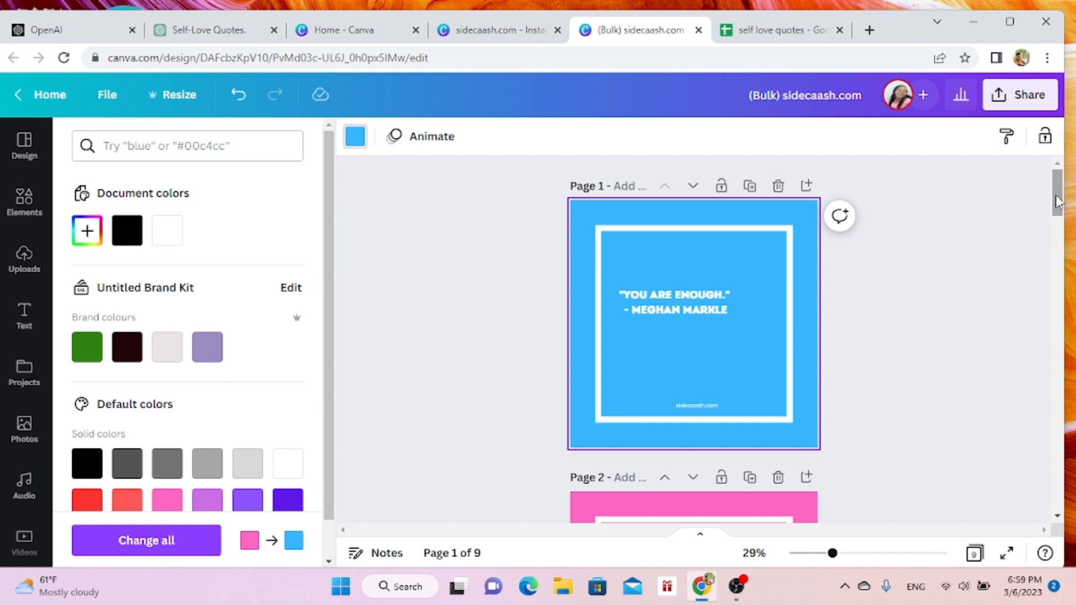
pyautogui.moveTo(1057, 201); pyautogui.dragTo(1063, 243)
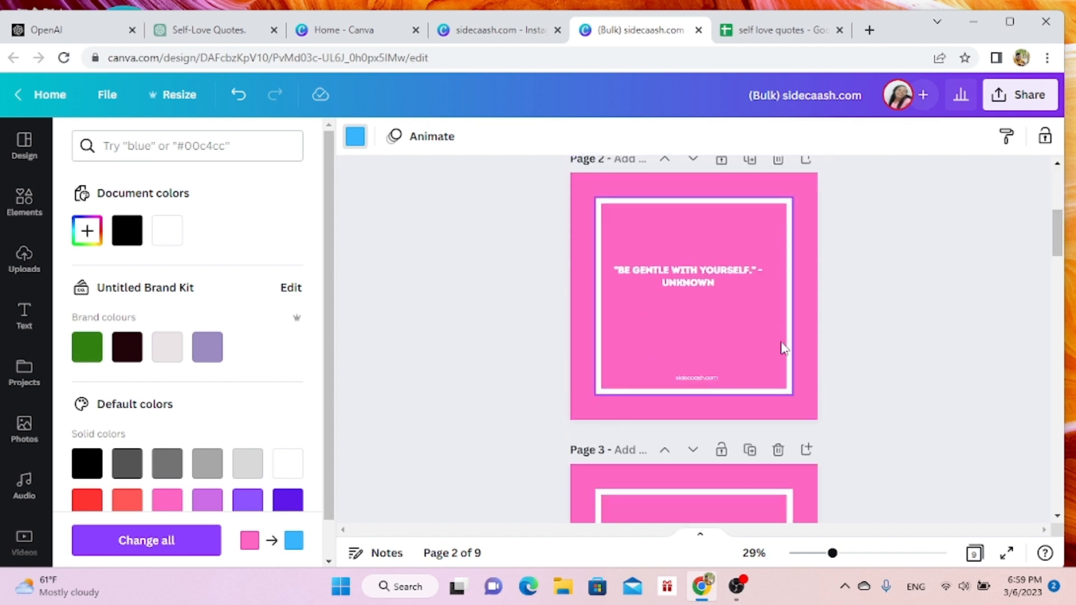
pyautogui.click(812, 356)
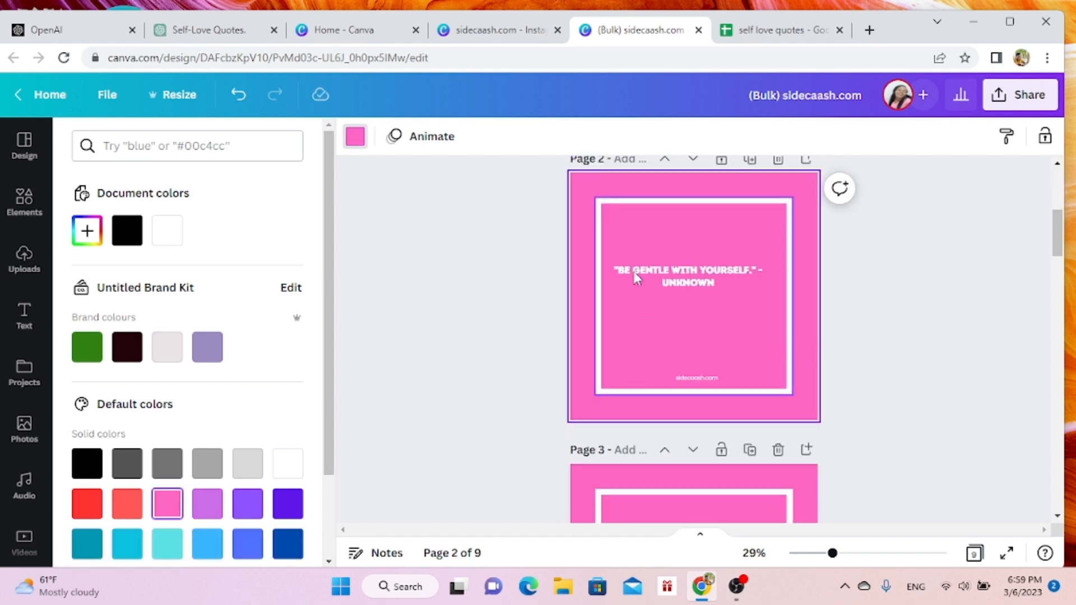
pyautogui.click(208, 348)
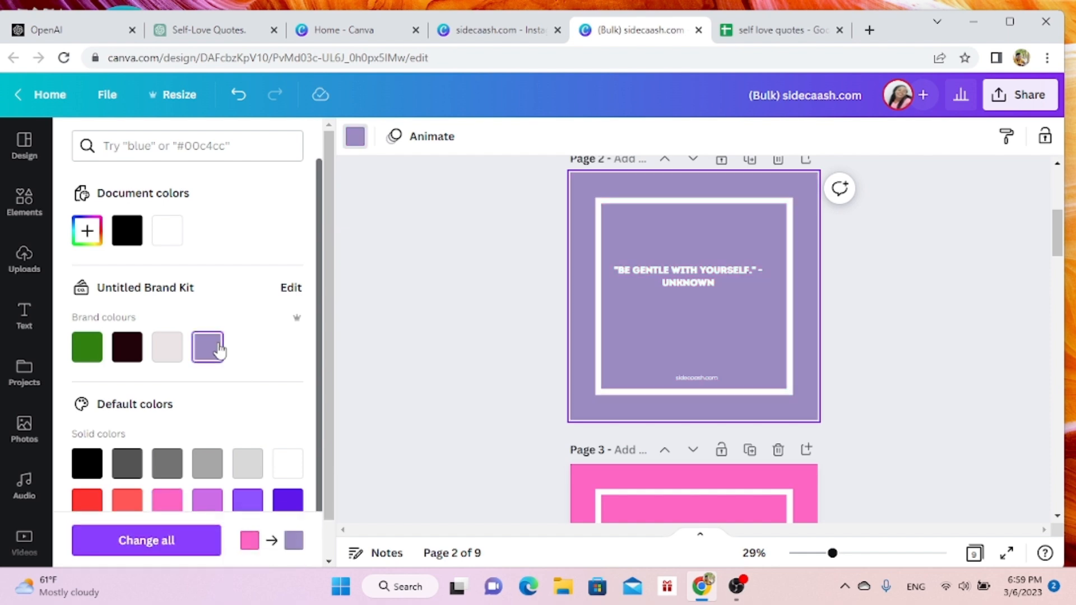
# - Set the page 4 background to bright red and the page 6 background to medium-dark gray
pyautogui.moveTo(1062, 248); pyautogui.dragTo(1061, 309)
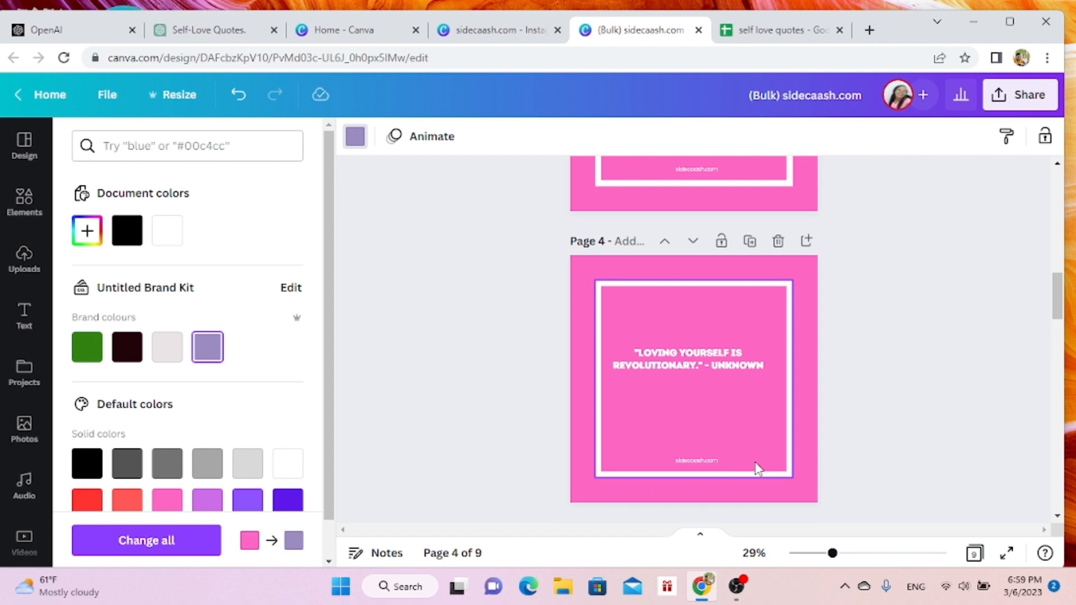
pyautogui.click(807, 467)
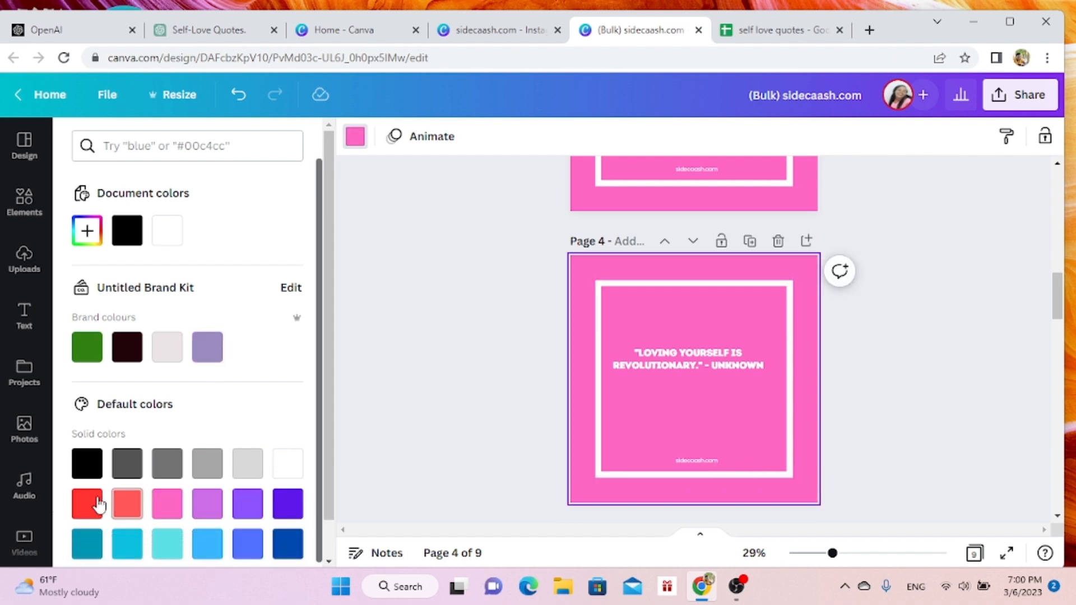
pyautogui.click(85, 510)
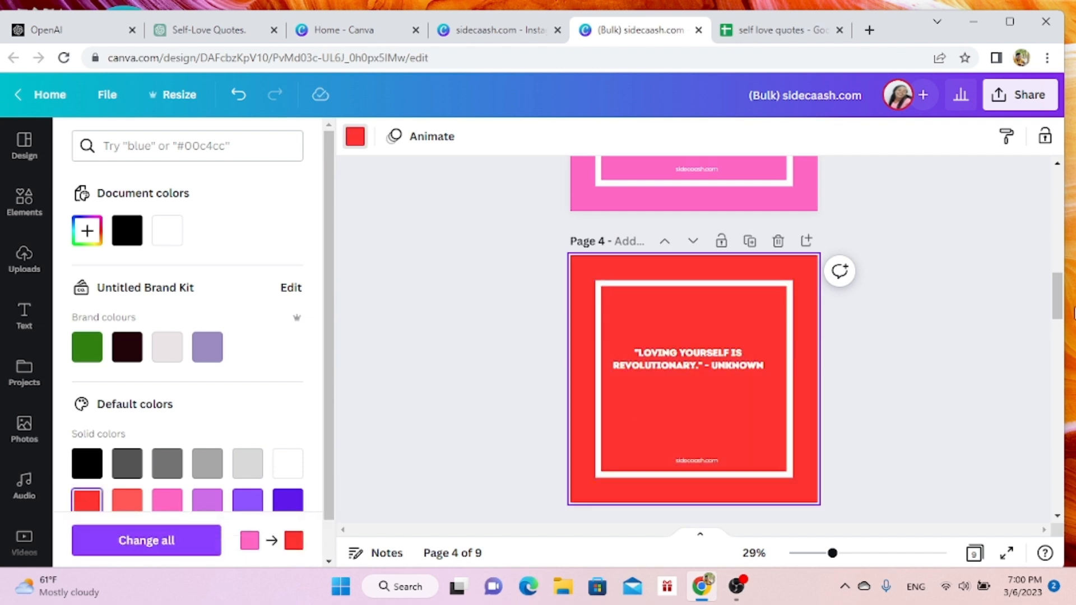
pyautogui.moveTo(1057, 348); pyautogui.dragTo(1063, 405)
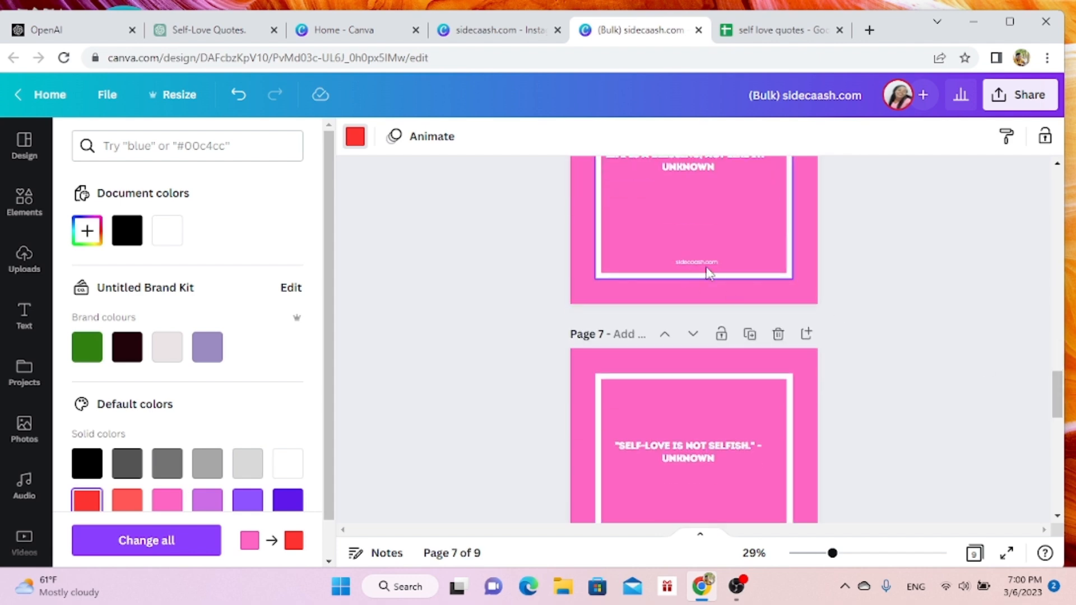
pyautogui.click(739, 294)
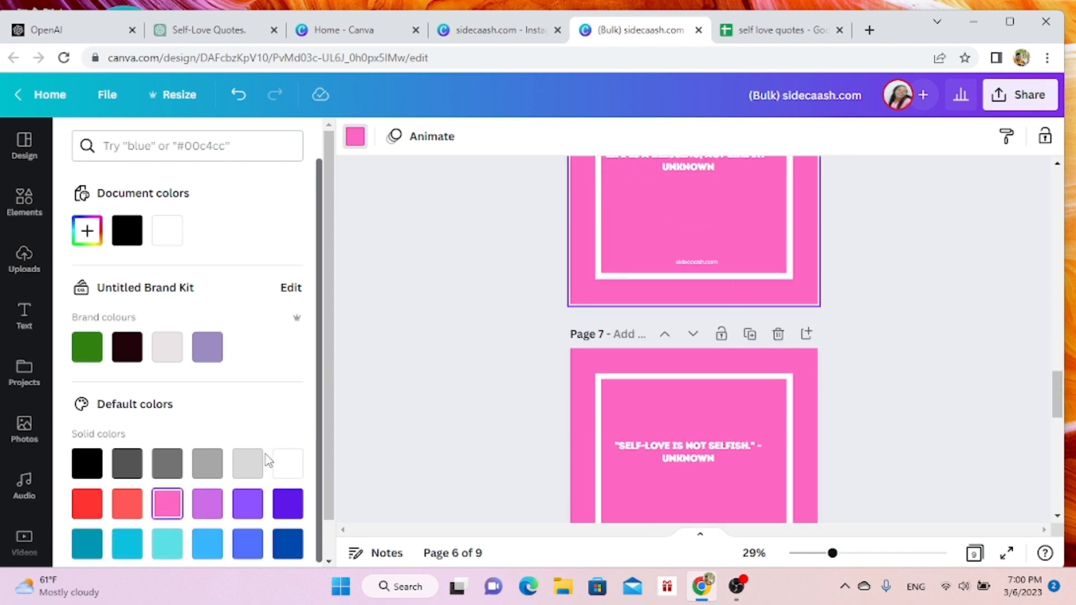
pyautogui.click(247, 467)
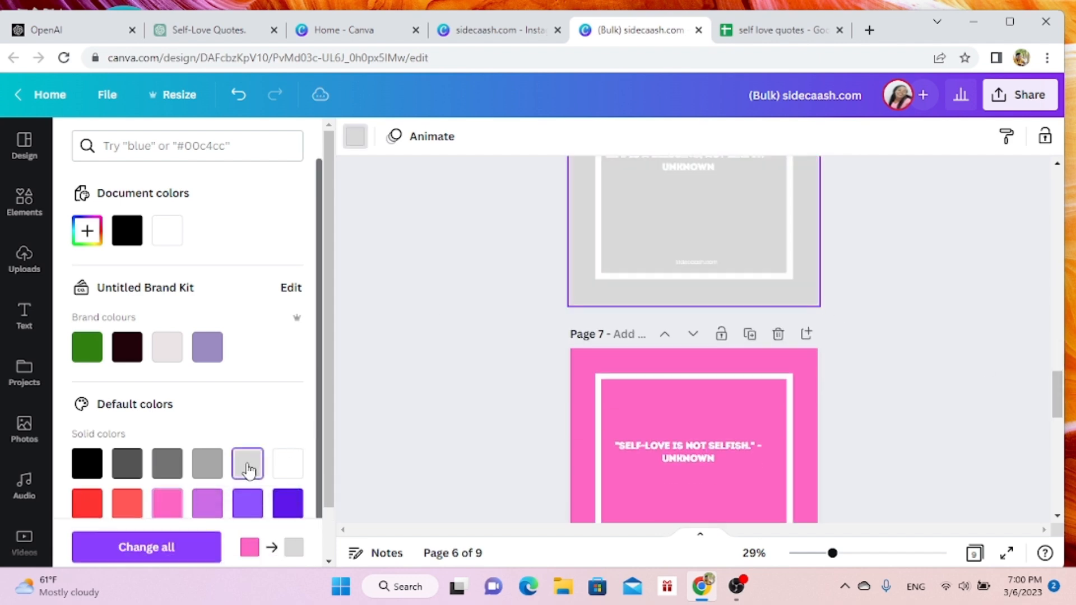
pyautogui.click(174, 471)
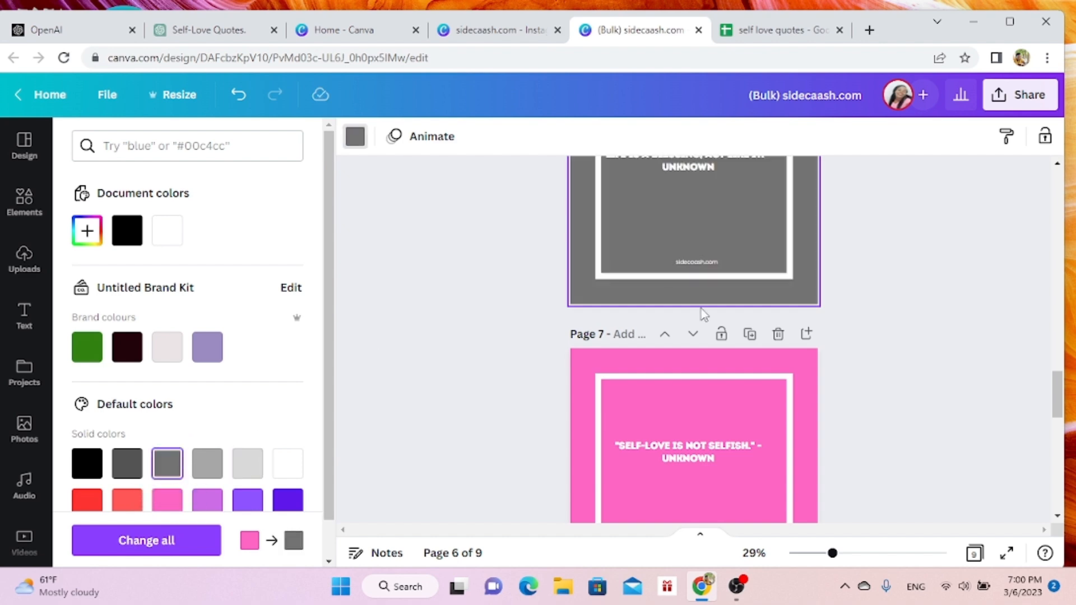
# - Change the color of the page 3 quote text to black and apply it to the white text on all pages
pyautogui.moveTo(1059, 395); pyautogui.dragTo(1034, 260)
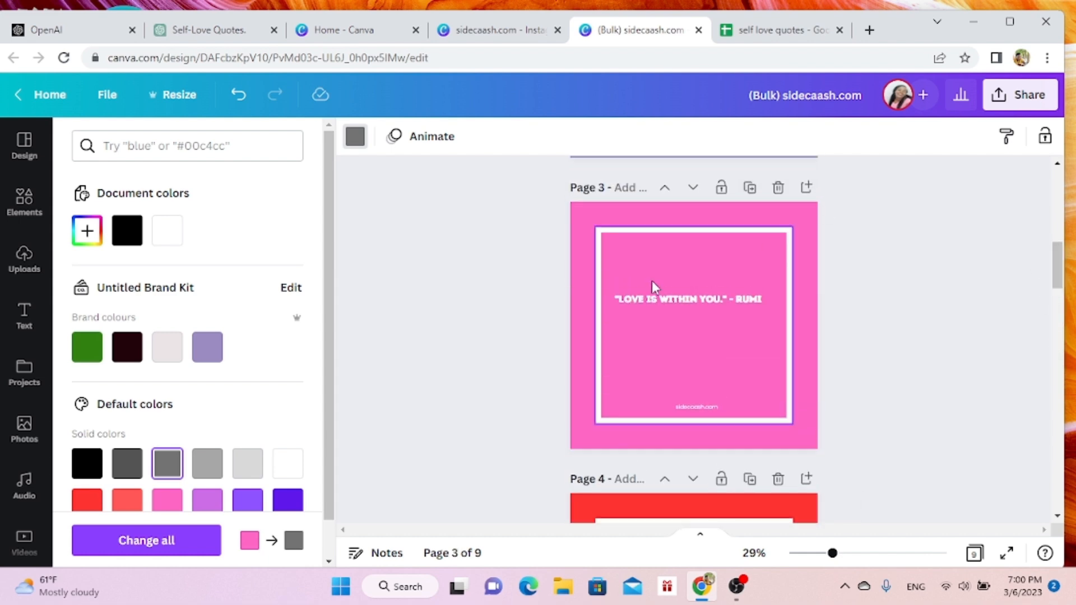
pyautogui.click(692, 301)
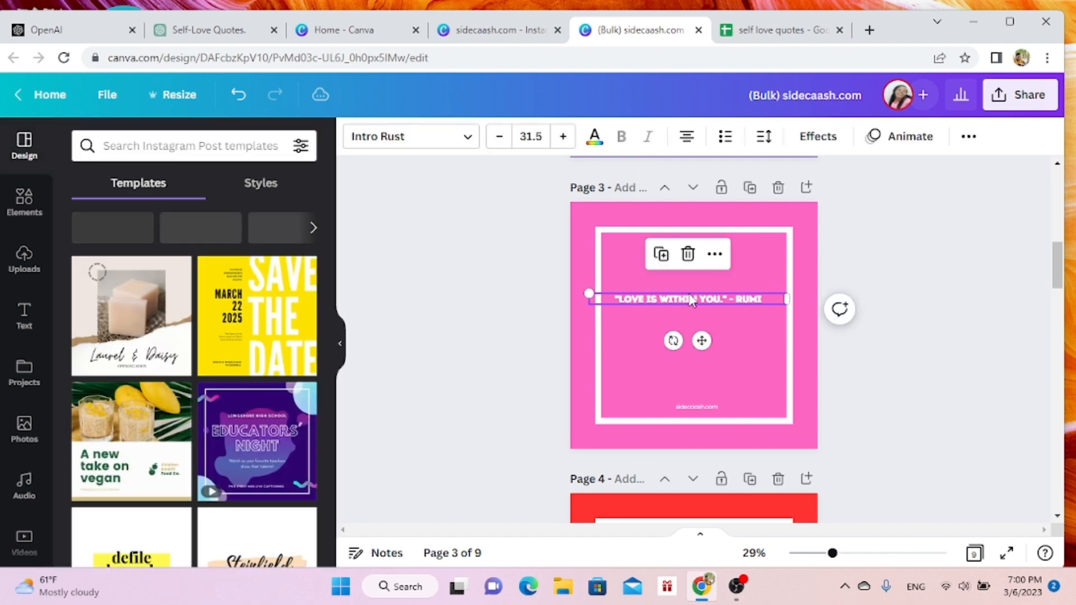
pyautogui.click(596, 143)
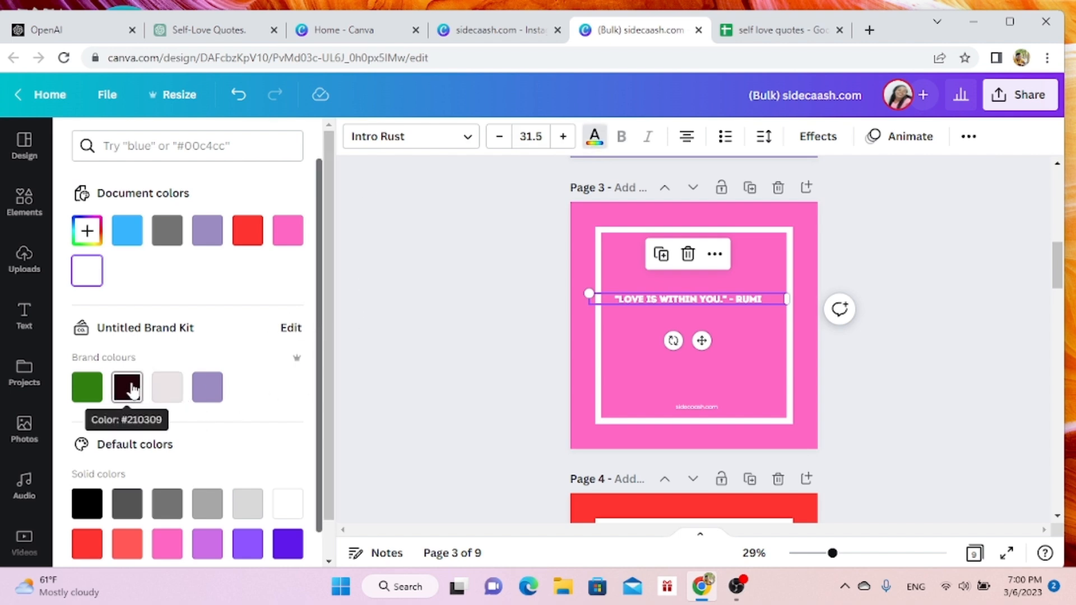
pyautogui.click(89, 503)
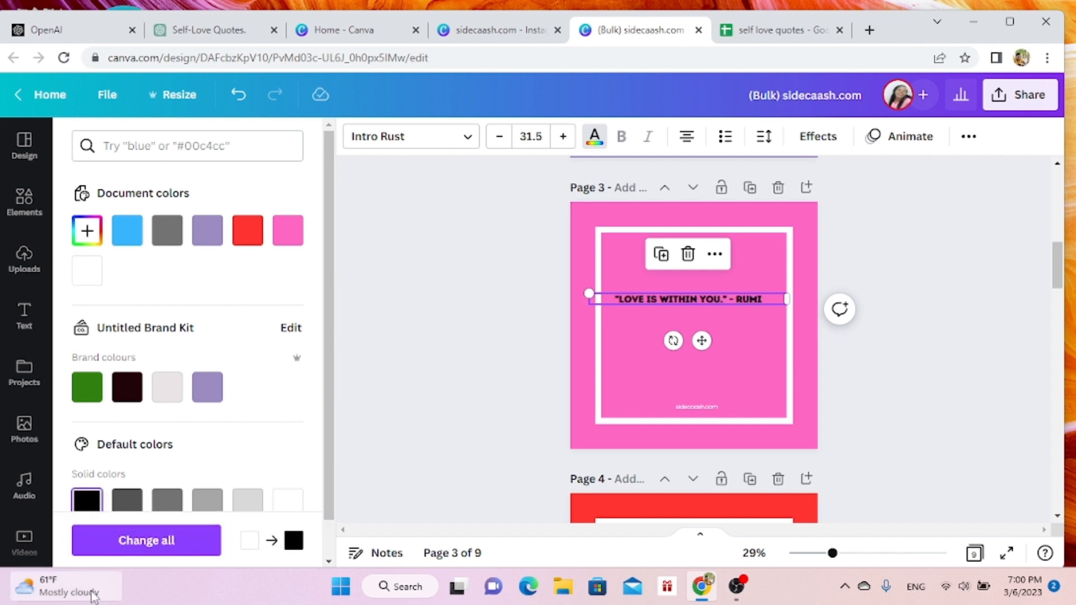
pyautogui.click(123, 542)
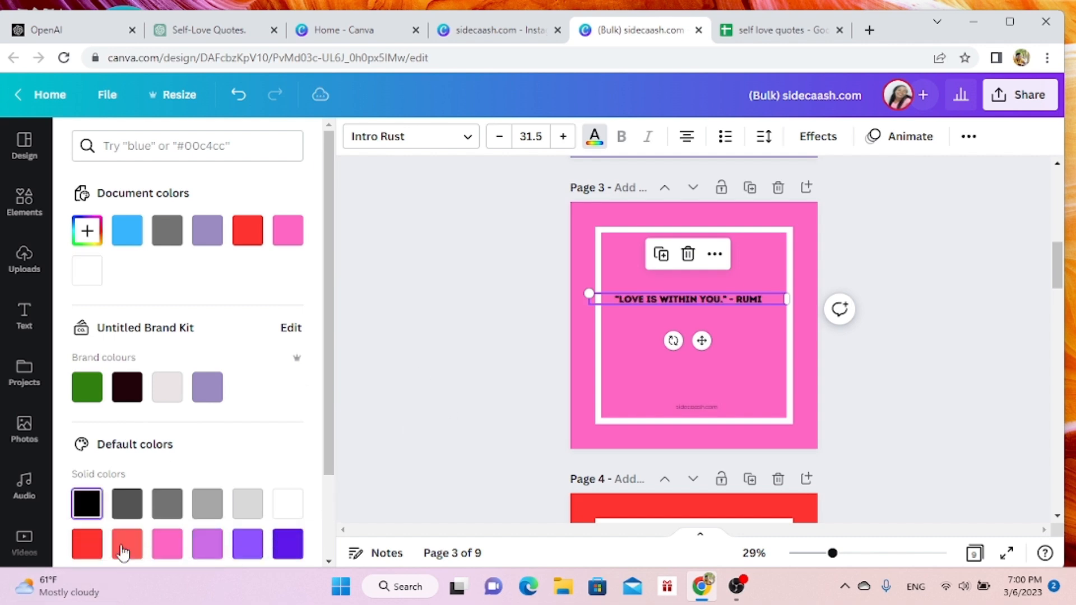
pyautogui.click(444, 324)
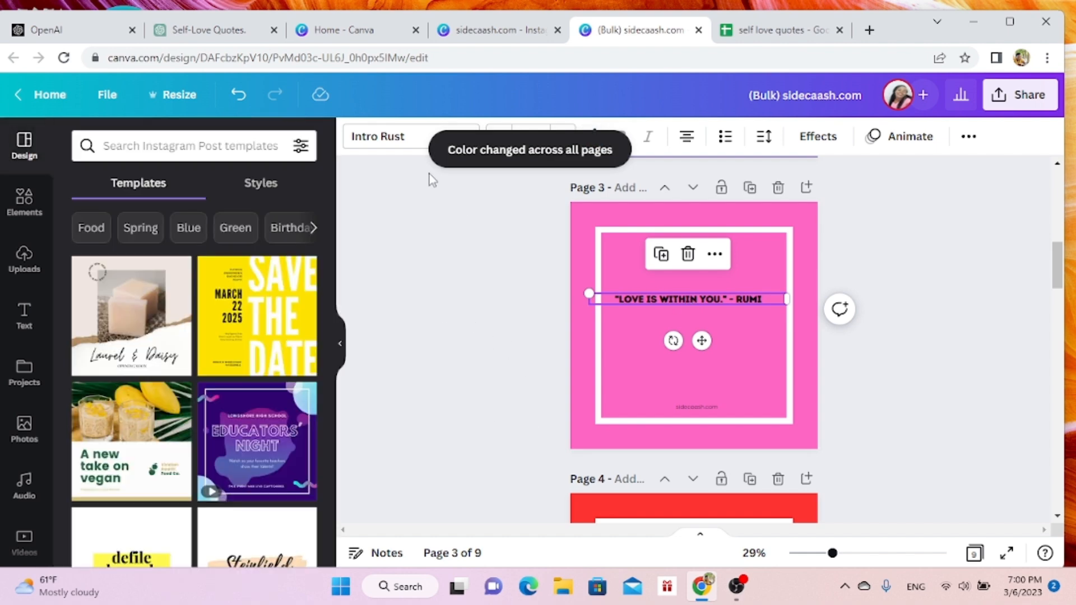
# - Change the page 3 quote font to Horizon, replace Intro Rust with it across the whole design, and check the other pages
pyautogui.click(428, 137)
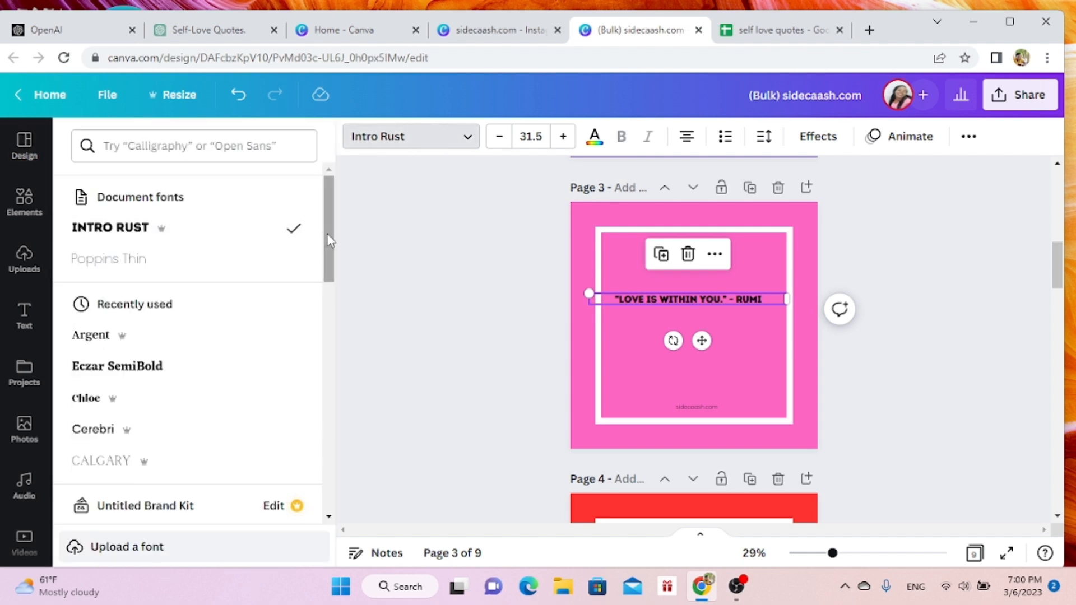
pyautogui.moveTo(329, 240); pyautogui.dragTo(343, 509)
pyautogui.click(140, 432)
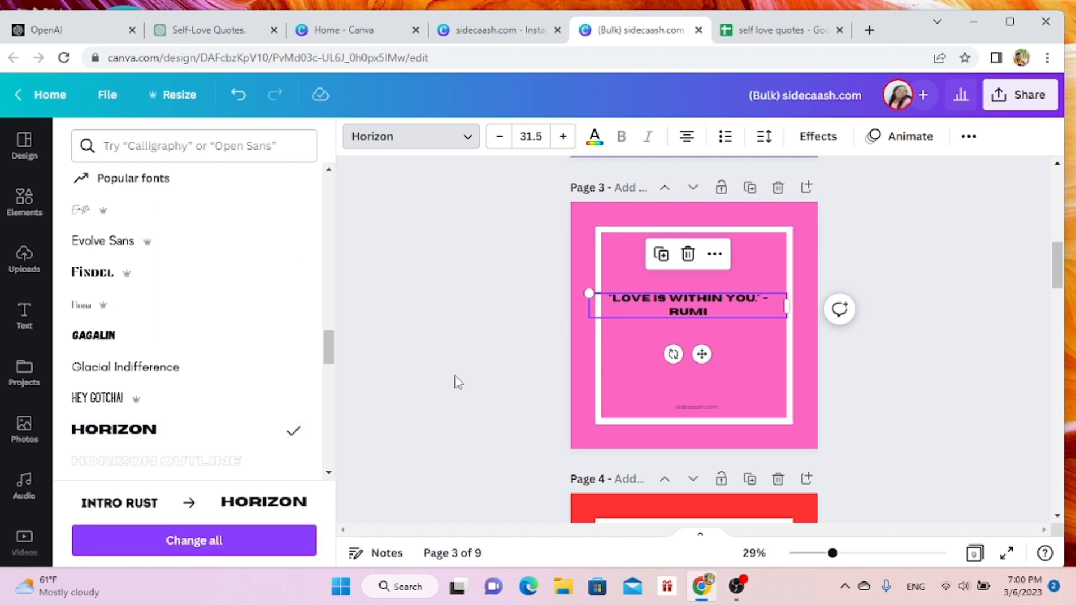
pyautogui.click(216, 542)
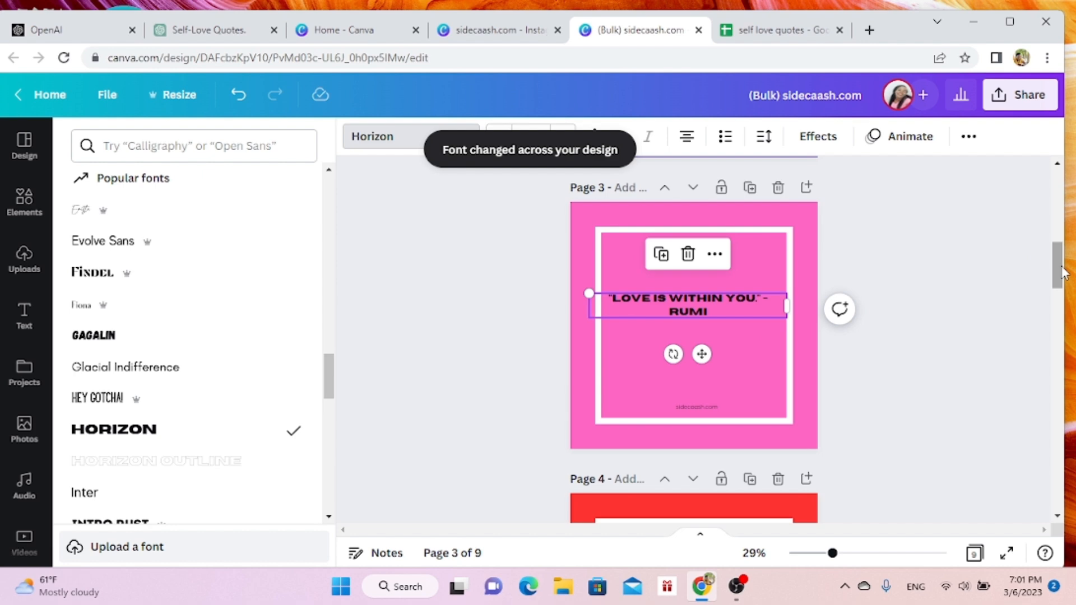
pyautogui.moveTo(1060, 273); pyautogui.dragTo(1036, 240)
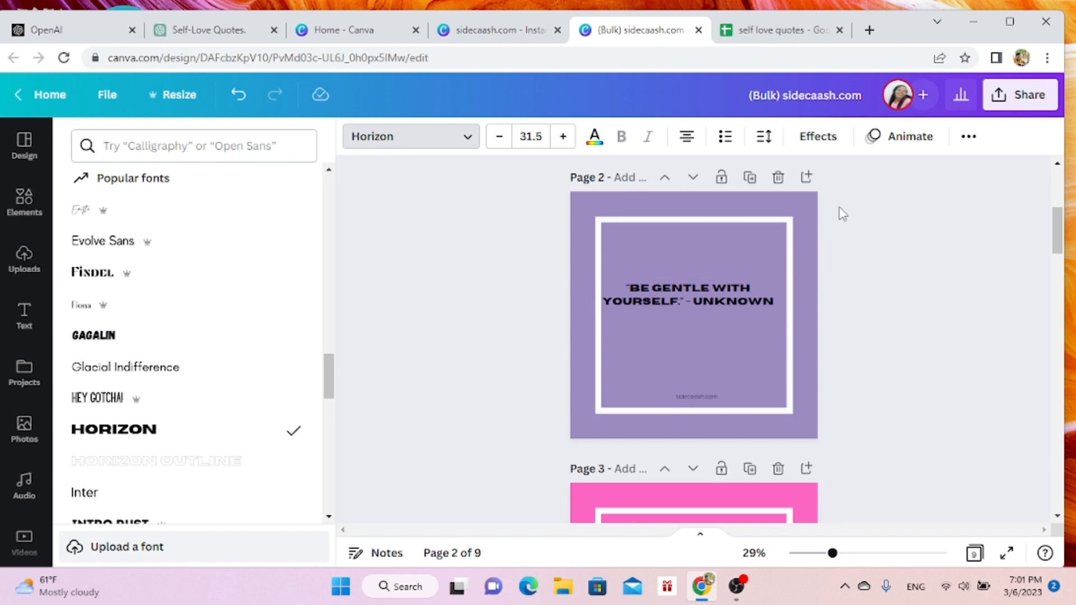
# - Download all 9 pages as PNG files at size 1
pyautogui.click(1022, 98)
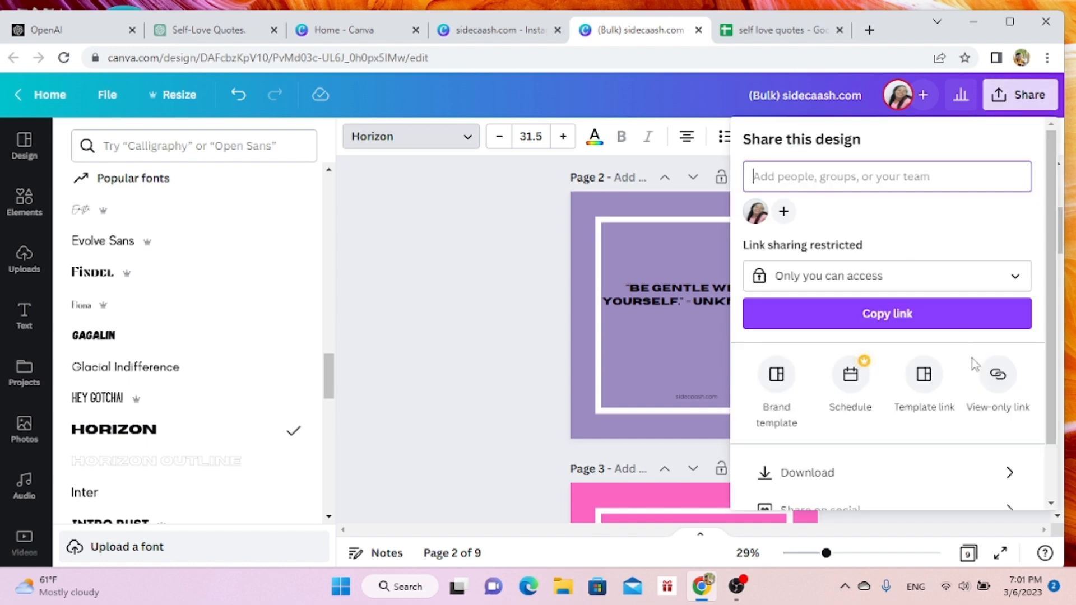
pyautogui.click(885, 482)
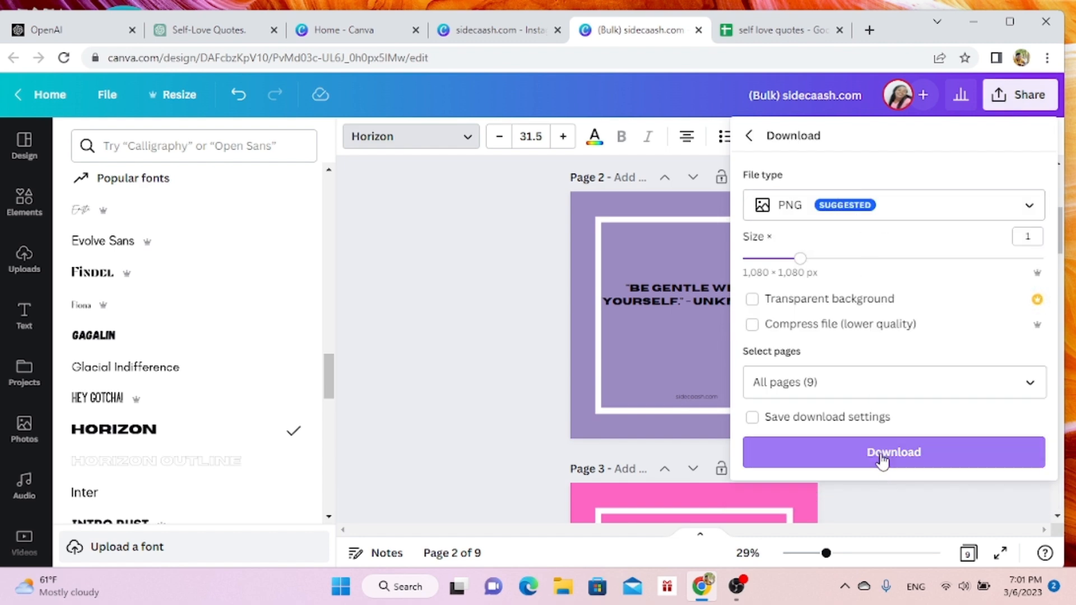
pyautogui.click(882, 459)
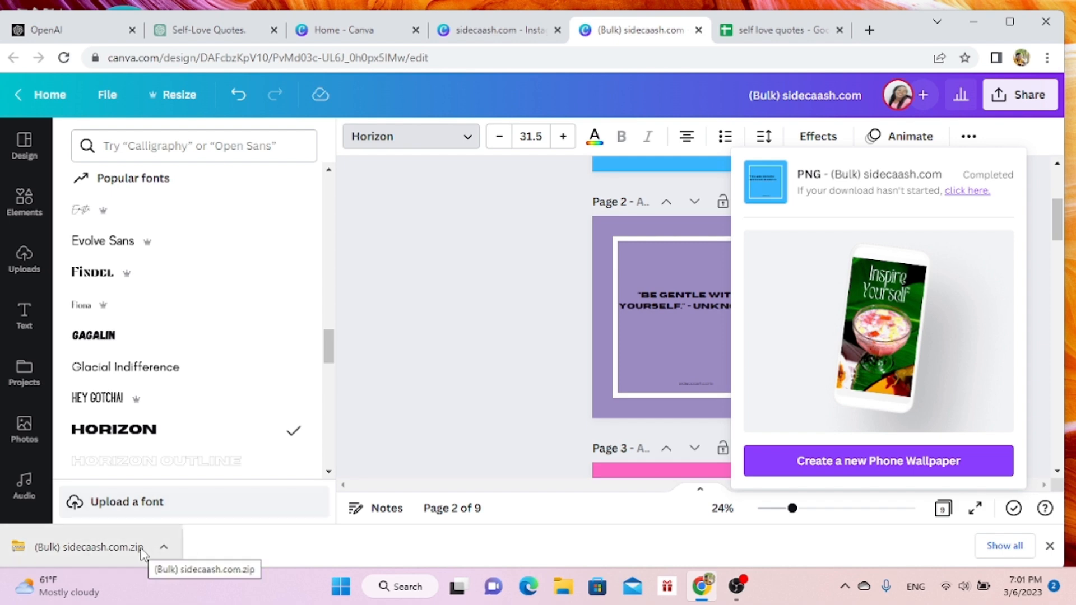
# - Open the downloaded "(Bulk) sidecaash.com.zip" and extract all its files to the "(Bulk) sidecaash.com" folder in Downloads
pyautogui.click(99, 552)
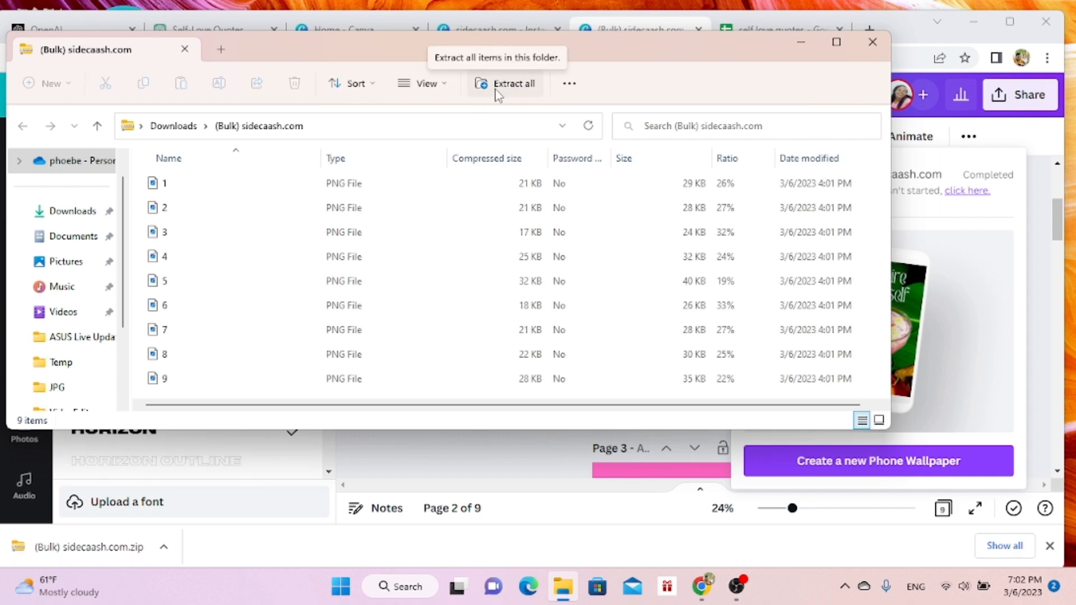
pyautogui.click(511, 89)
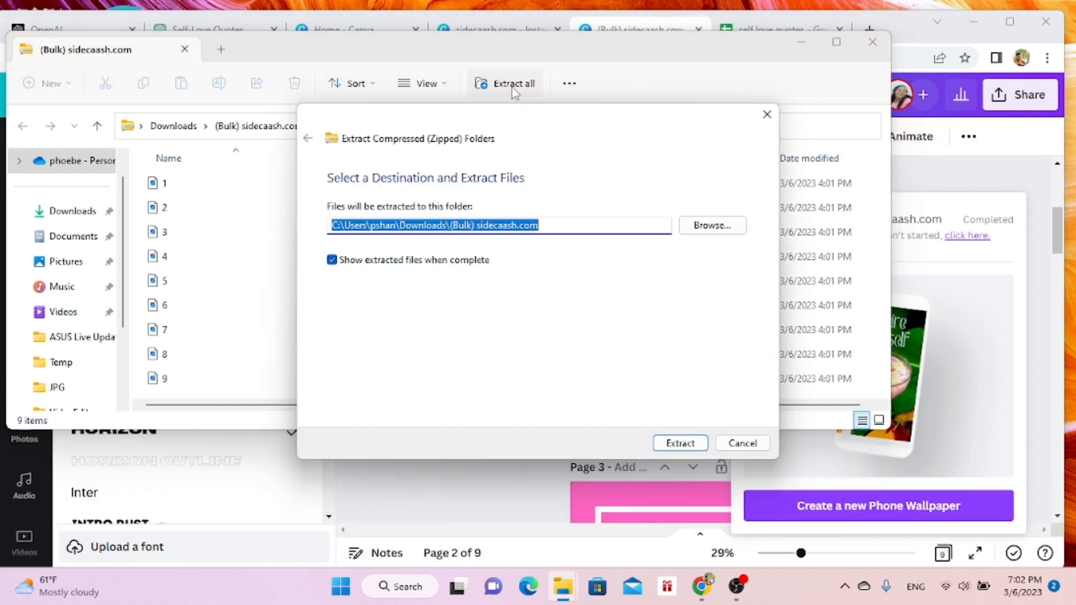
pyautogui.click(677, 446)
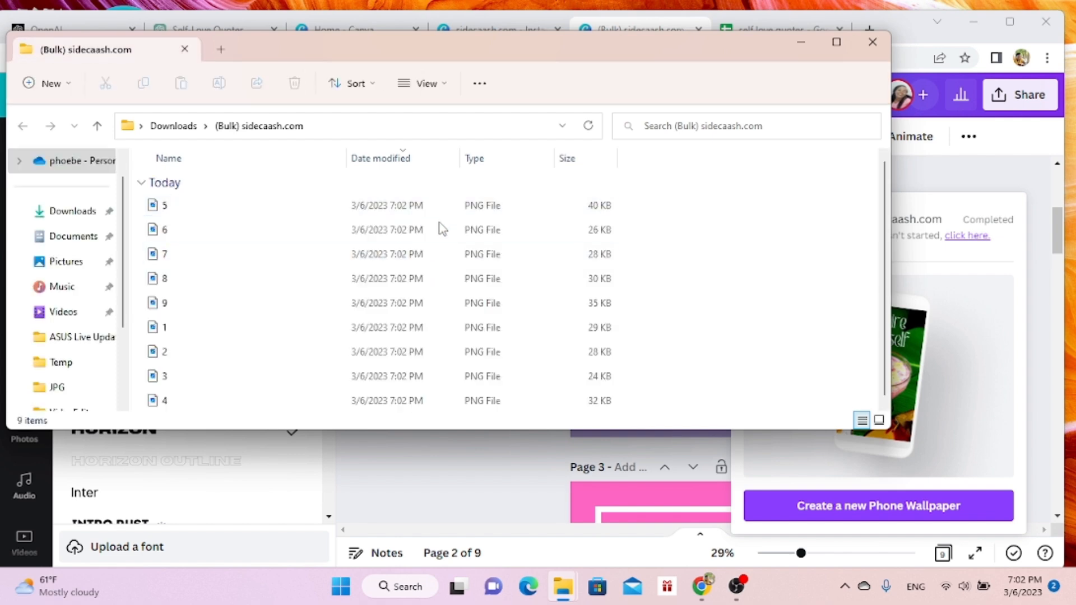
# - Open the extracted image 5 in Photos for viewing and minimize the browser window behind it
pyautogui.doubleClick(396, 205)
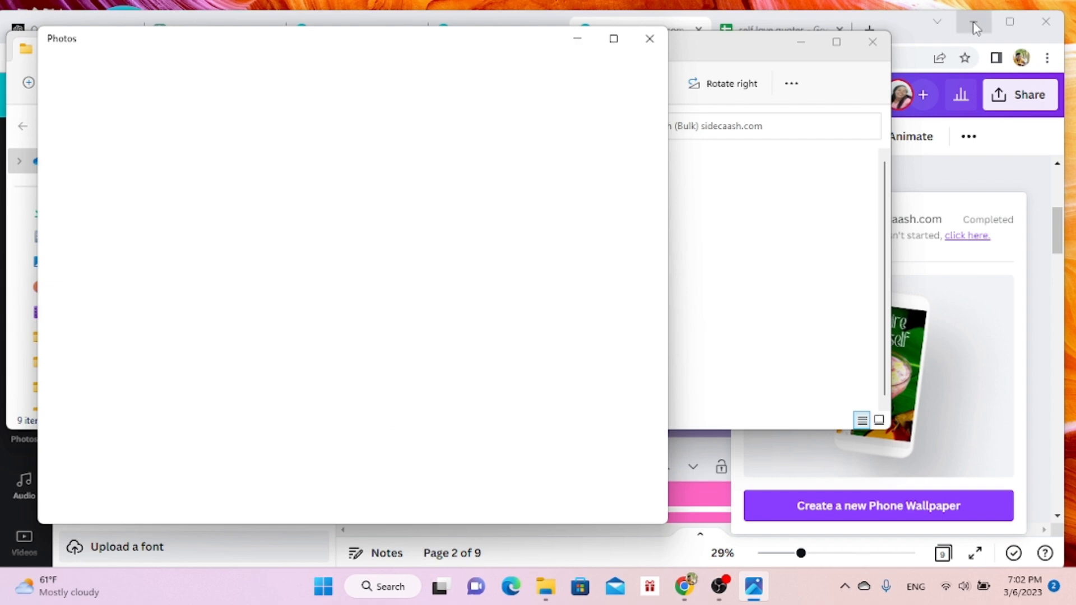
pyautogui.click(976, 28)
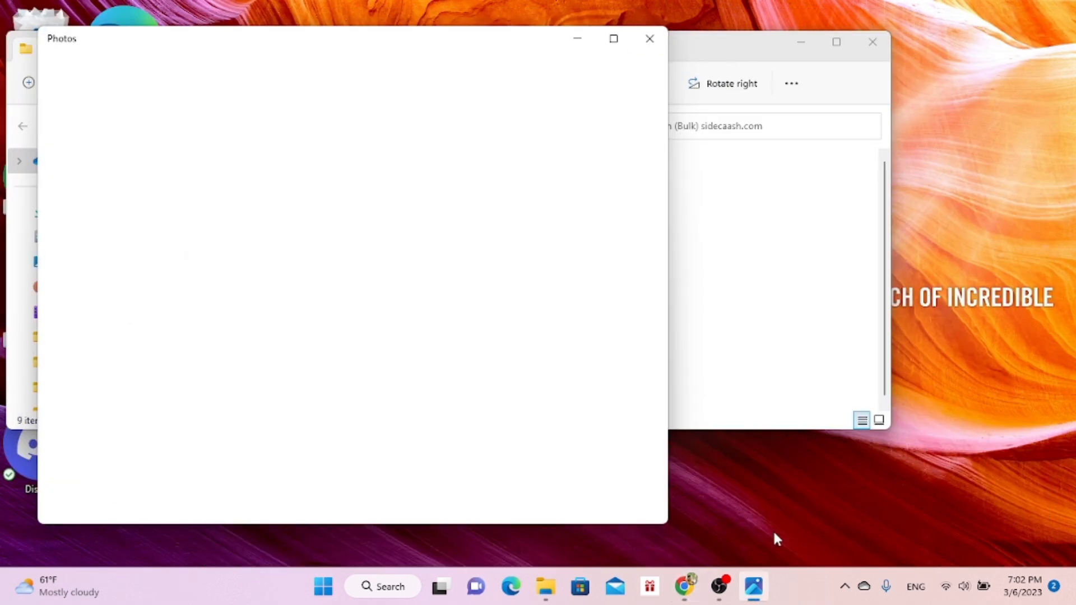
# - Return to the ChatGPT self-love quotes conversation in the browser and submit the prompt "WRITE FOR ME CAPTIONS FOR THE ABOVE QUOTES FOR INSTAGRAM"
pyautogui.click(685, 594)
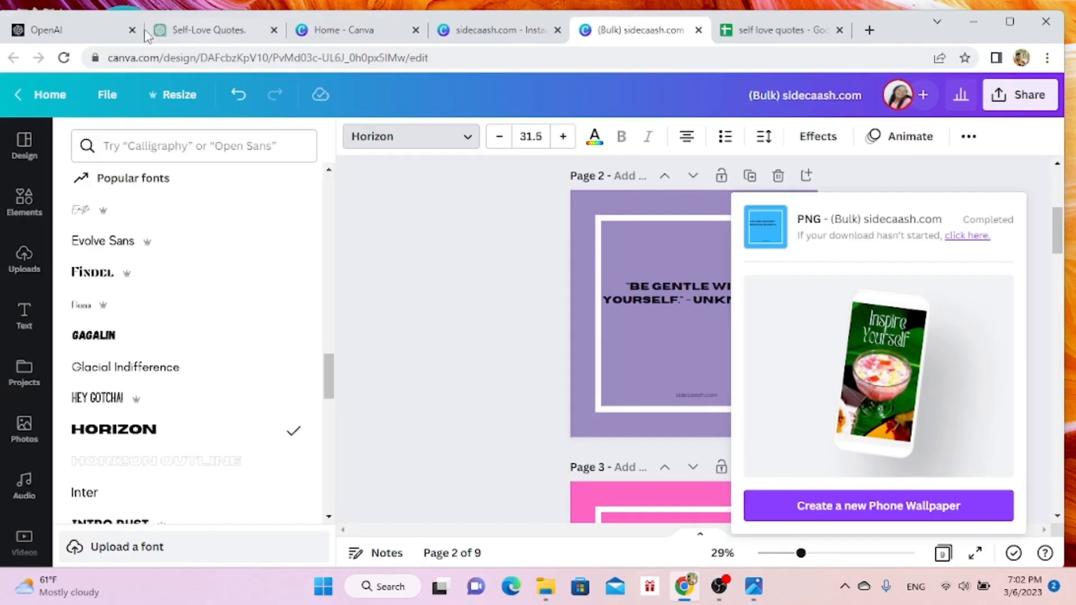
pyautogui.click(215, 29)
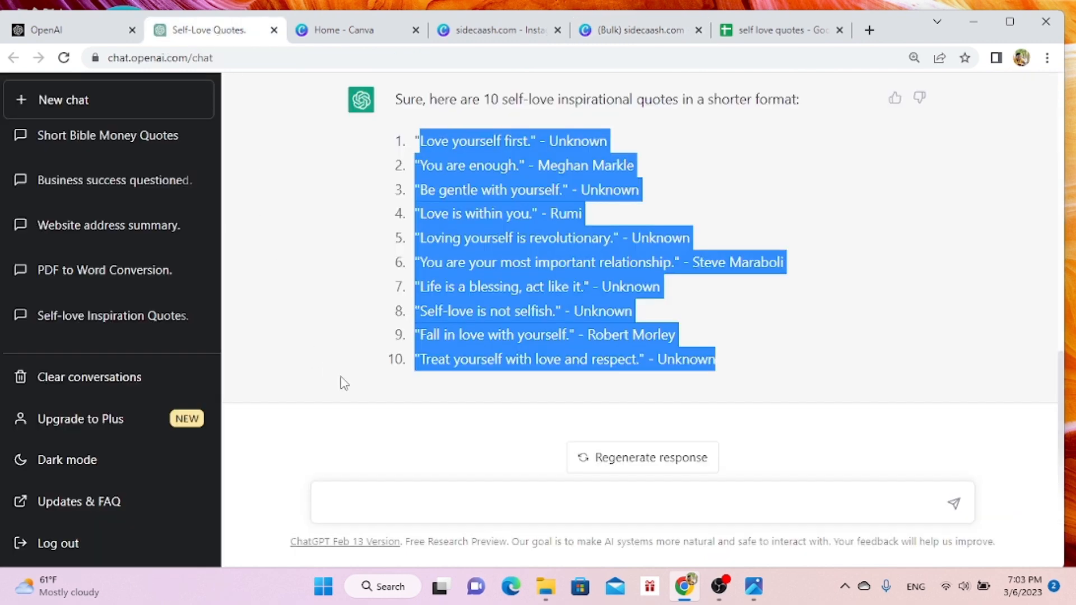
pyautogui.click(602, 503)
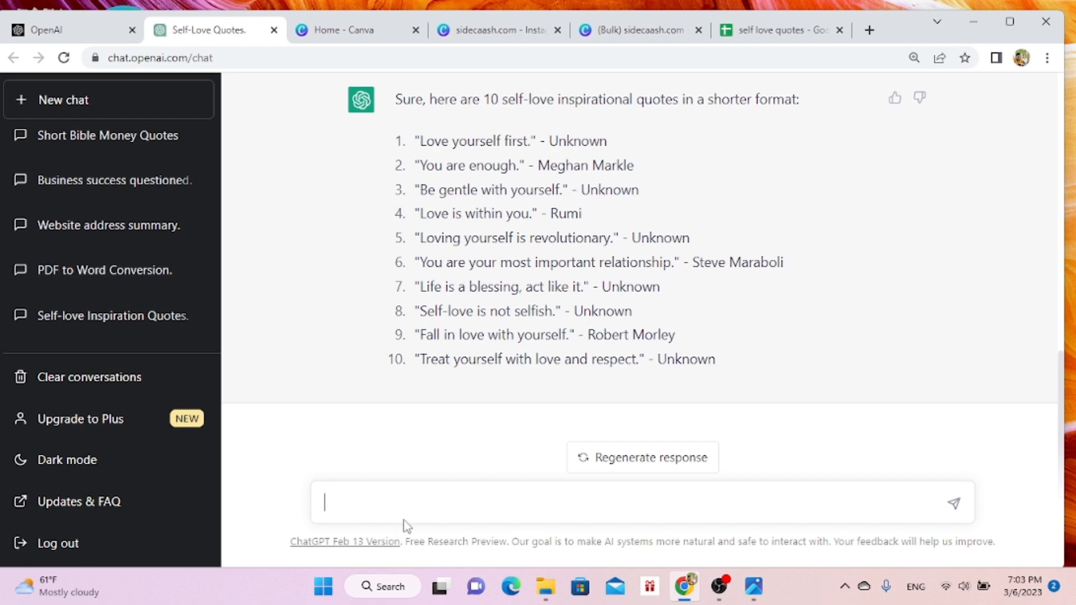
pyautogui.write('WRITE FOR ME CAPTIONS F')
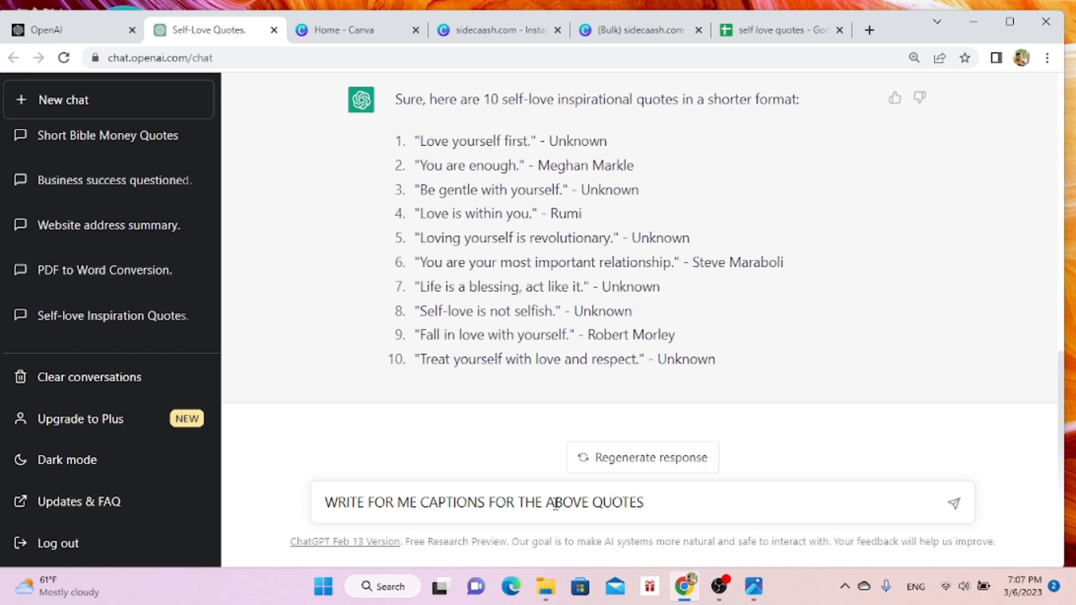
pyautogui.write('OR INSTAGRAM')
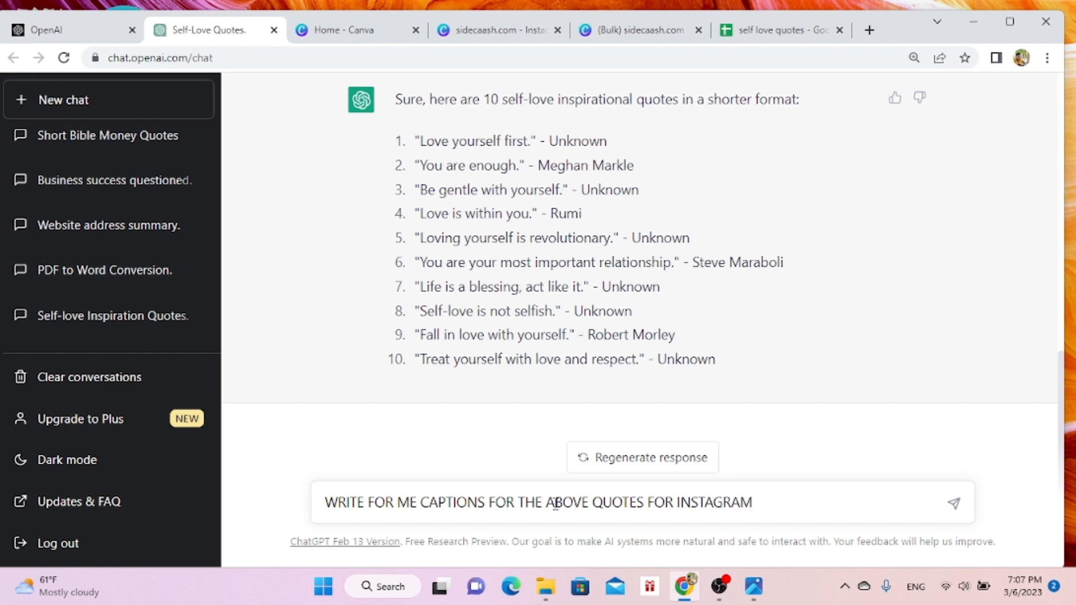
pyautogui.press('Return')
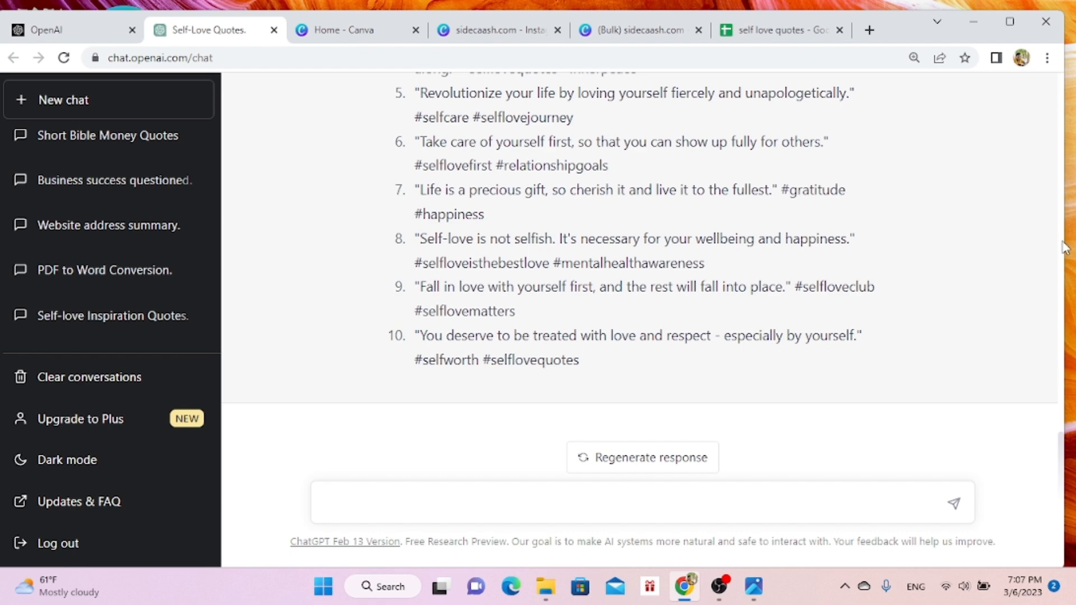
# - Review the generated Instagram captions and select the text of the first caption with its hashtags
pyautogui.scroll(7, 1065, 246)
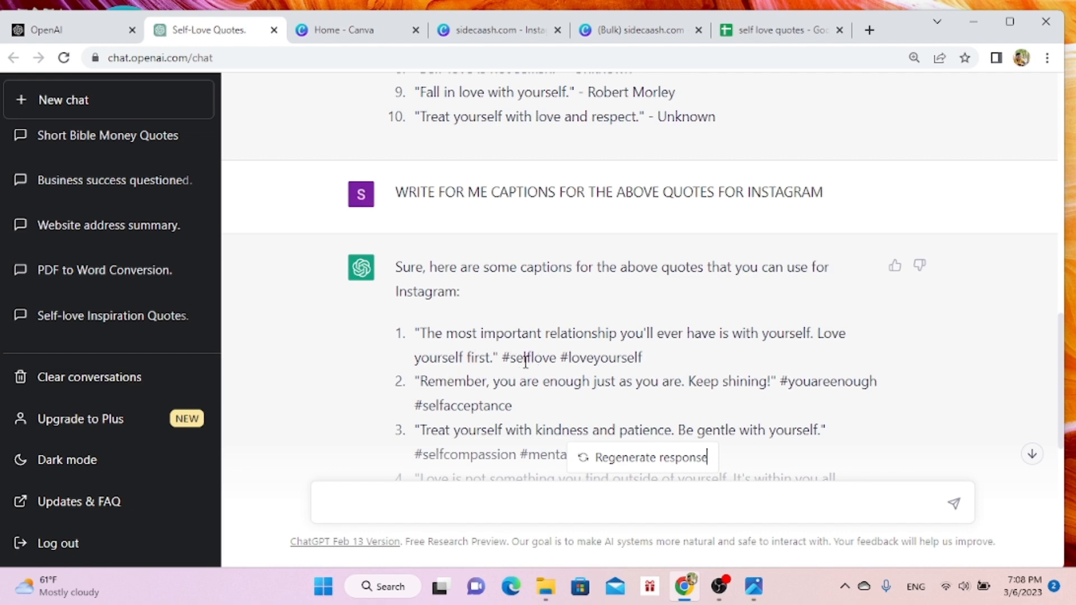
pyautogui.moveTo(423, 332); pyautogui.dragTo(680, 358)
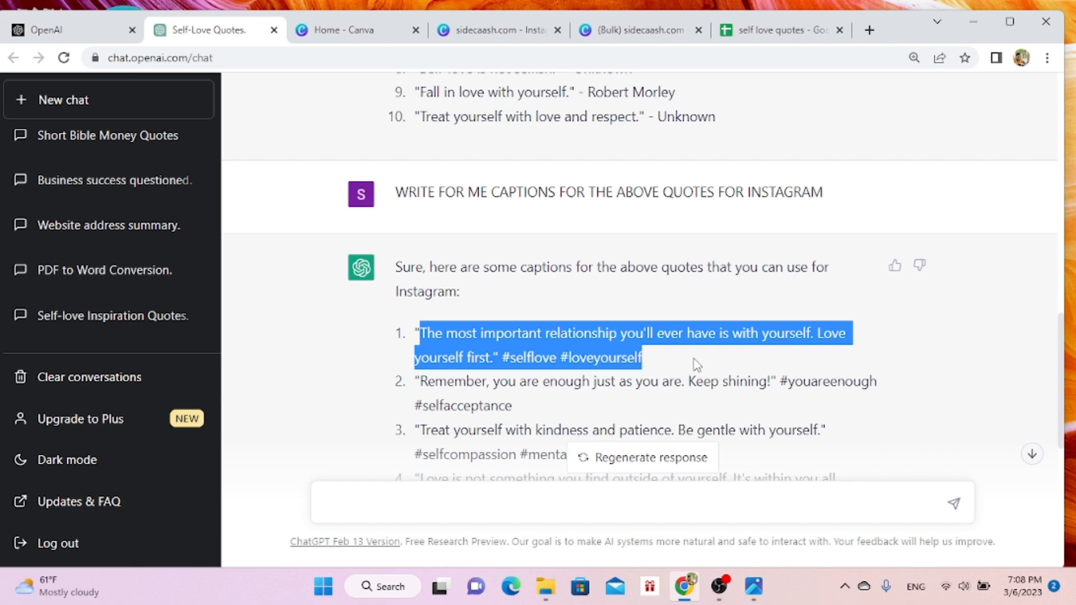